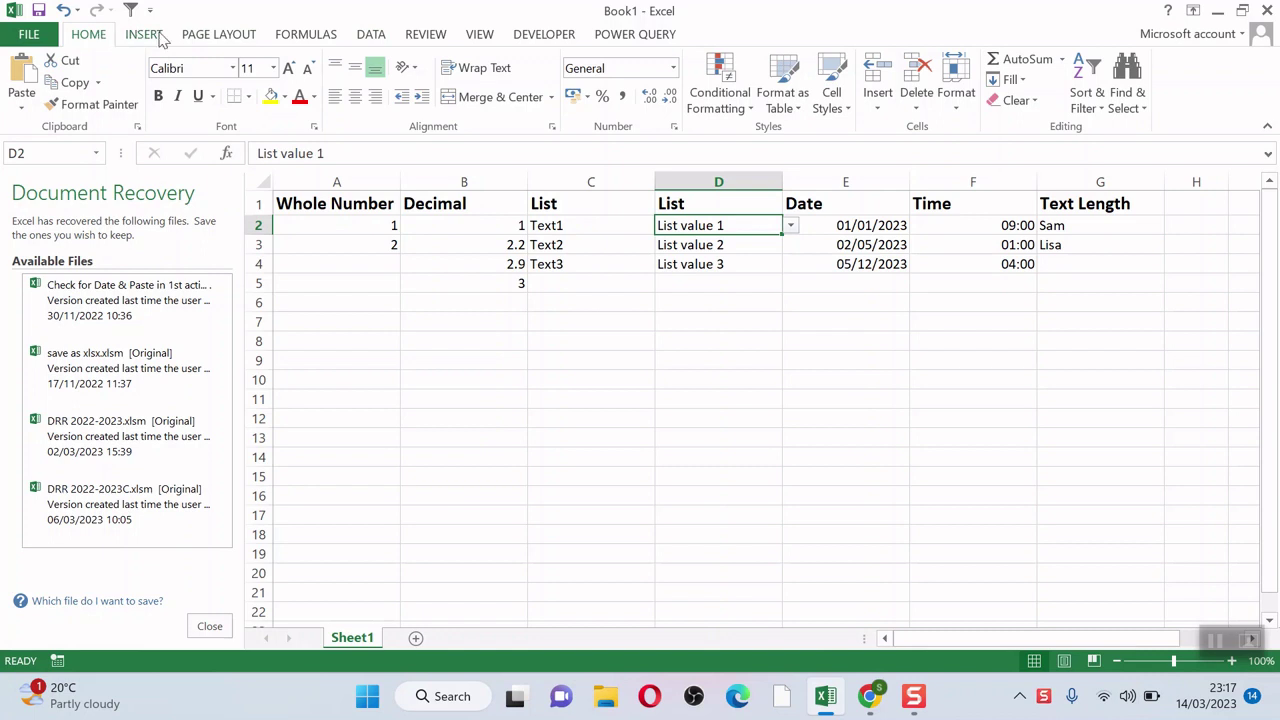
Step: Apply a whole-number validation rule between 1 and 1000 to cells A2:A10
{"action": "left_click", "coordinate": [366, 224]}
{"action": "left_click_drag", "start_coordinate": [366, 224], "coordinate": [355, 378]}
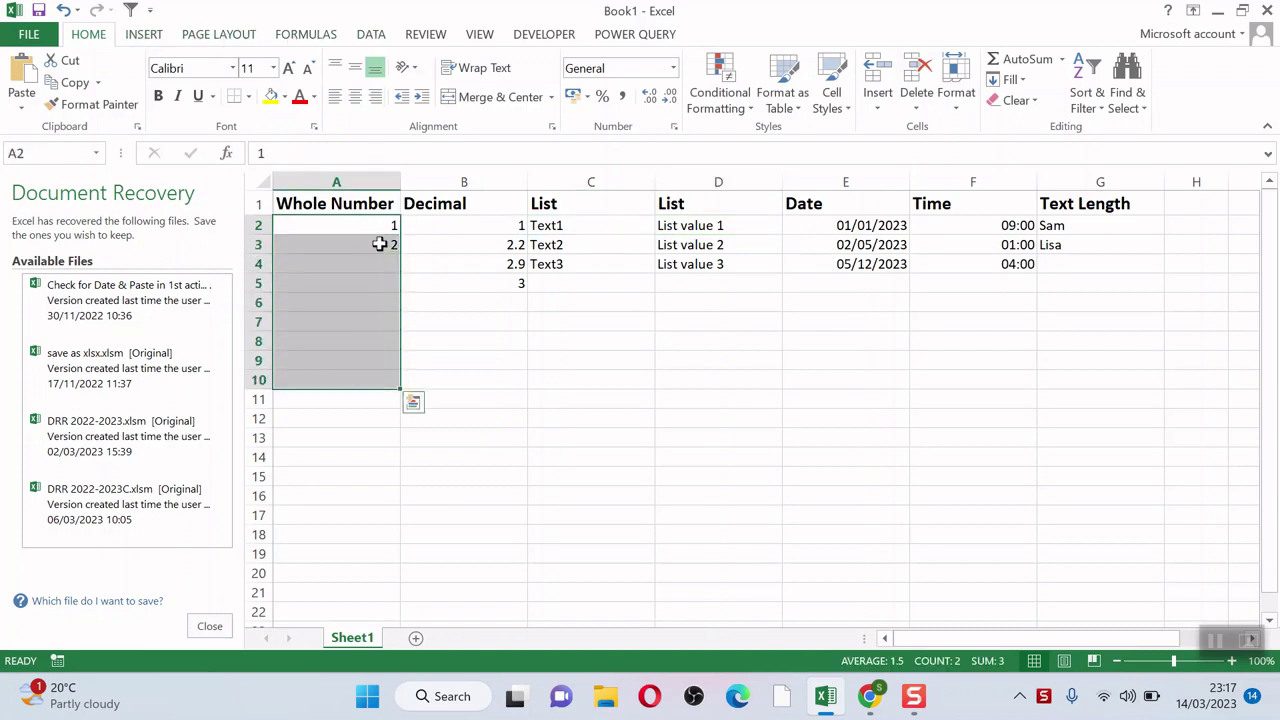
{"action": "left_click", "coordinate": [371, 38]}
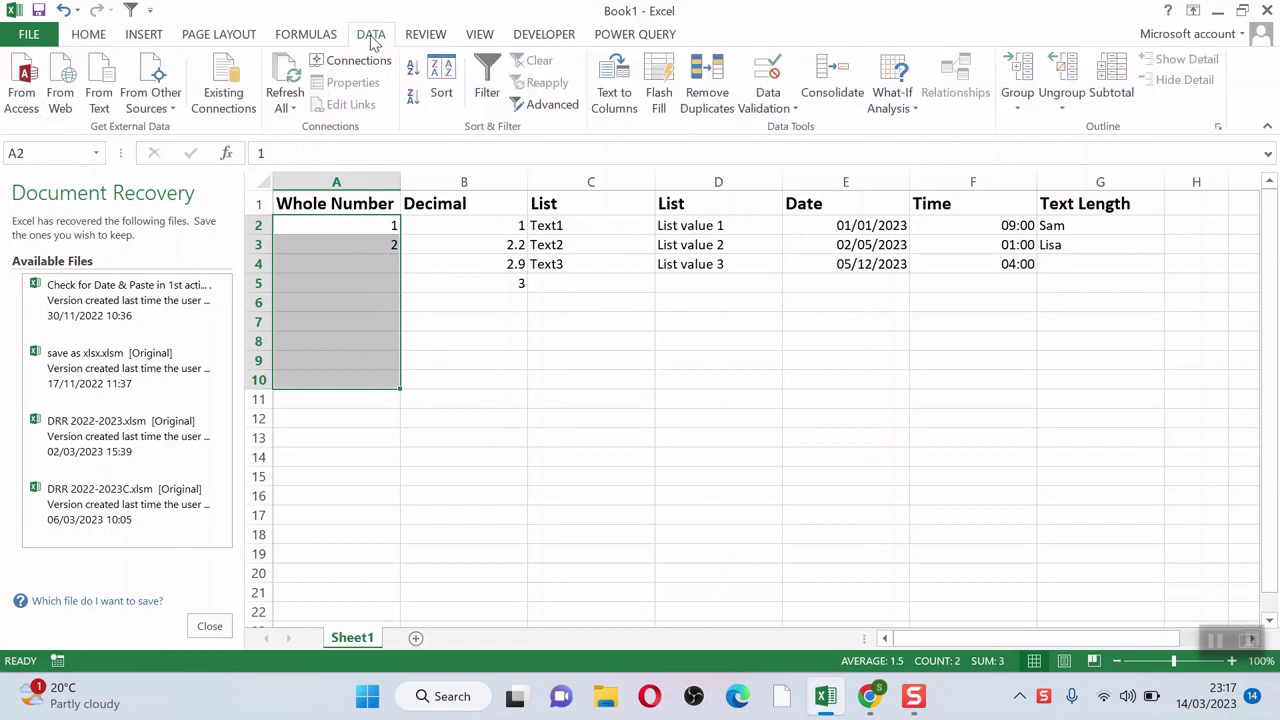
{"action": "left_click", "coordinate": [781, 107]}
{"action": "left_click", "coordinate": [808, 131]}
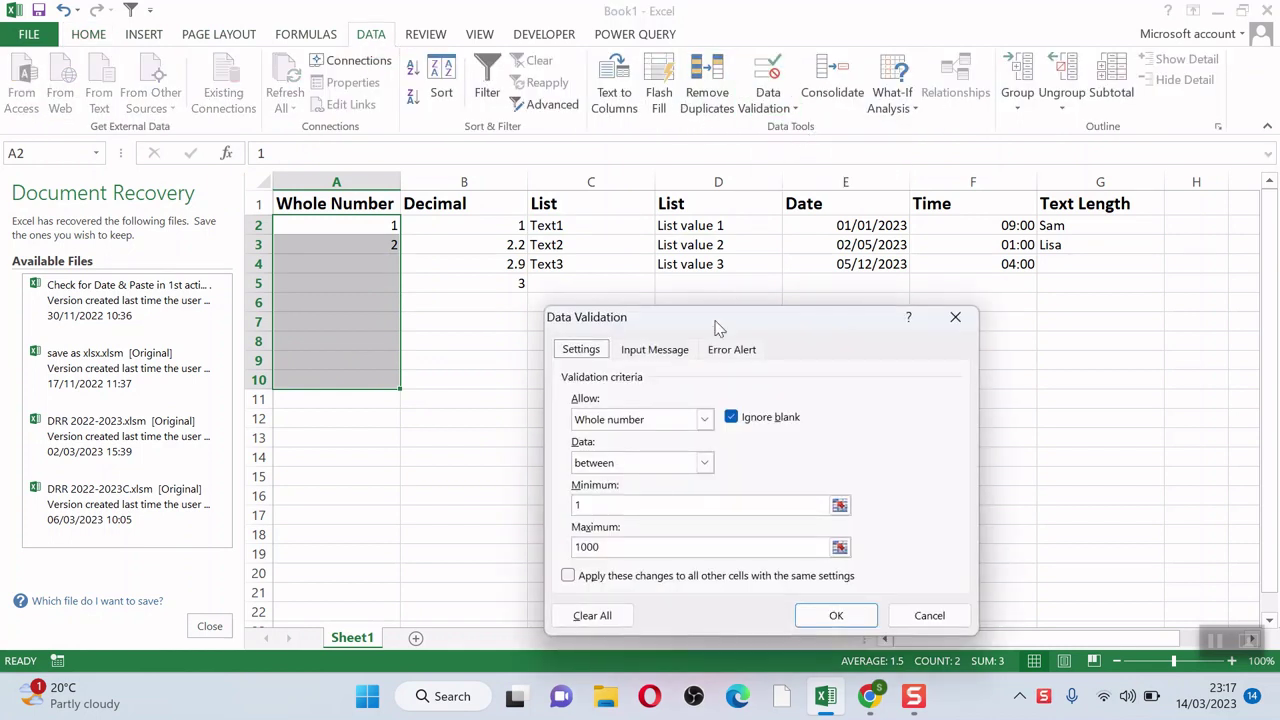
{"action": "left_click", "coordinate": [705, 421]}
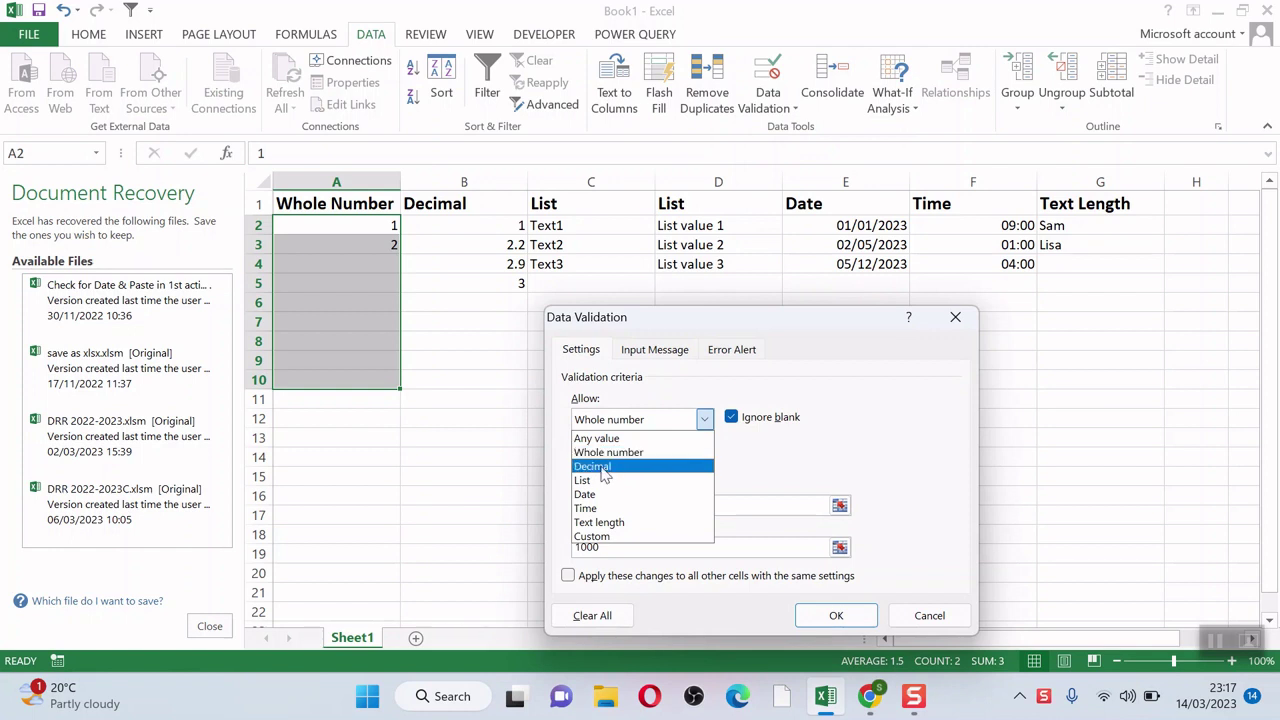
{"action": "left_click", "coordinate": [826, 617]}
Step: Reopen and reconfirm the 1–1000 whole-number rule on A2:A10
{"action": "left_click", "coordinate": [779, 110]}
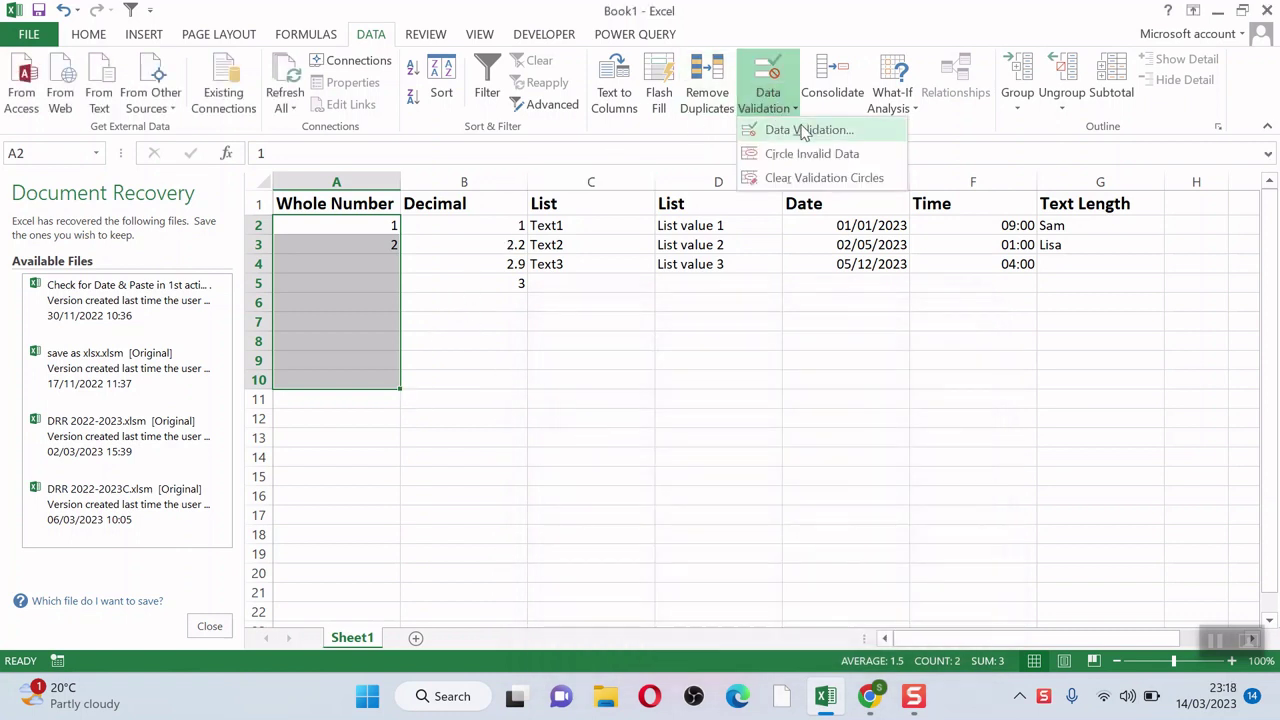
{"action": "left_click", "coordinate": [806, 131]}
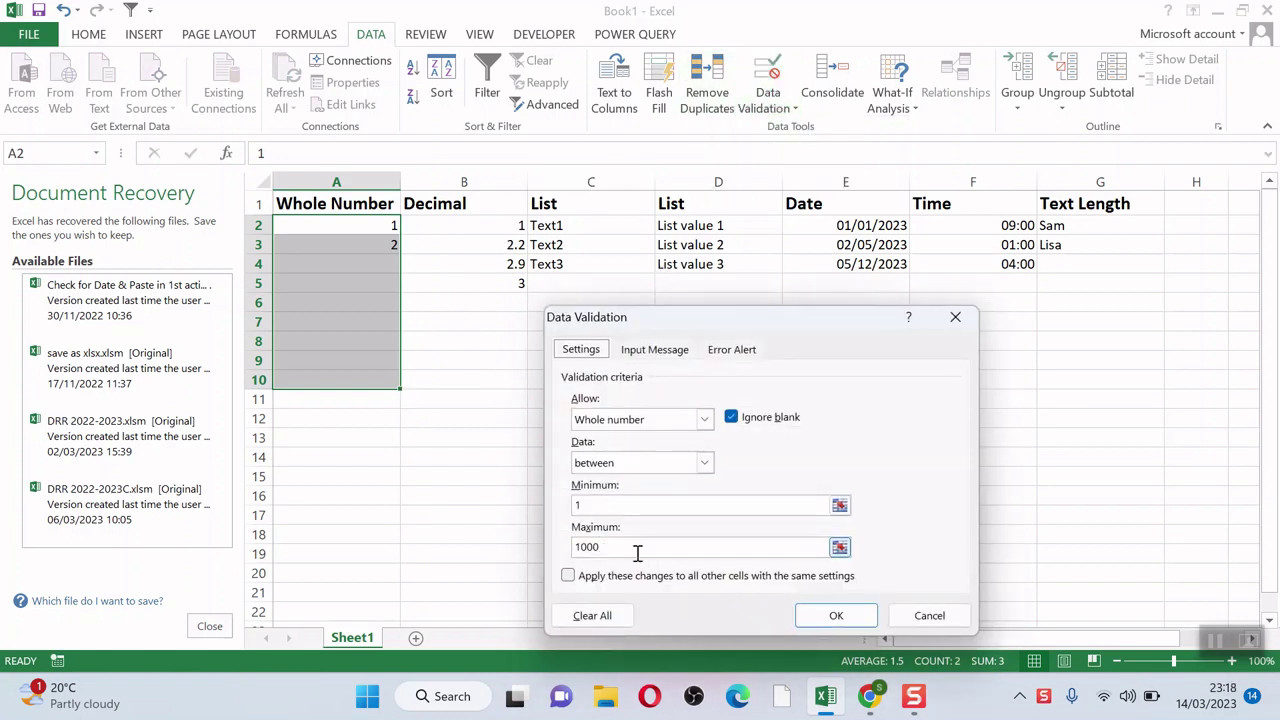
{"action": "left_click", "coordinate": [834, 614]}
{"action": "left_click_drag", "start_coordinate": [440, 233], "coordinate": [442, 382]}
Step: Limit B2:B10 to decimal values between 1 and 3
{"action": "left_click", "coordinate": [758, 113]}
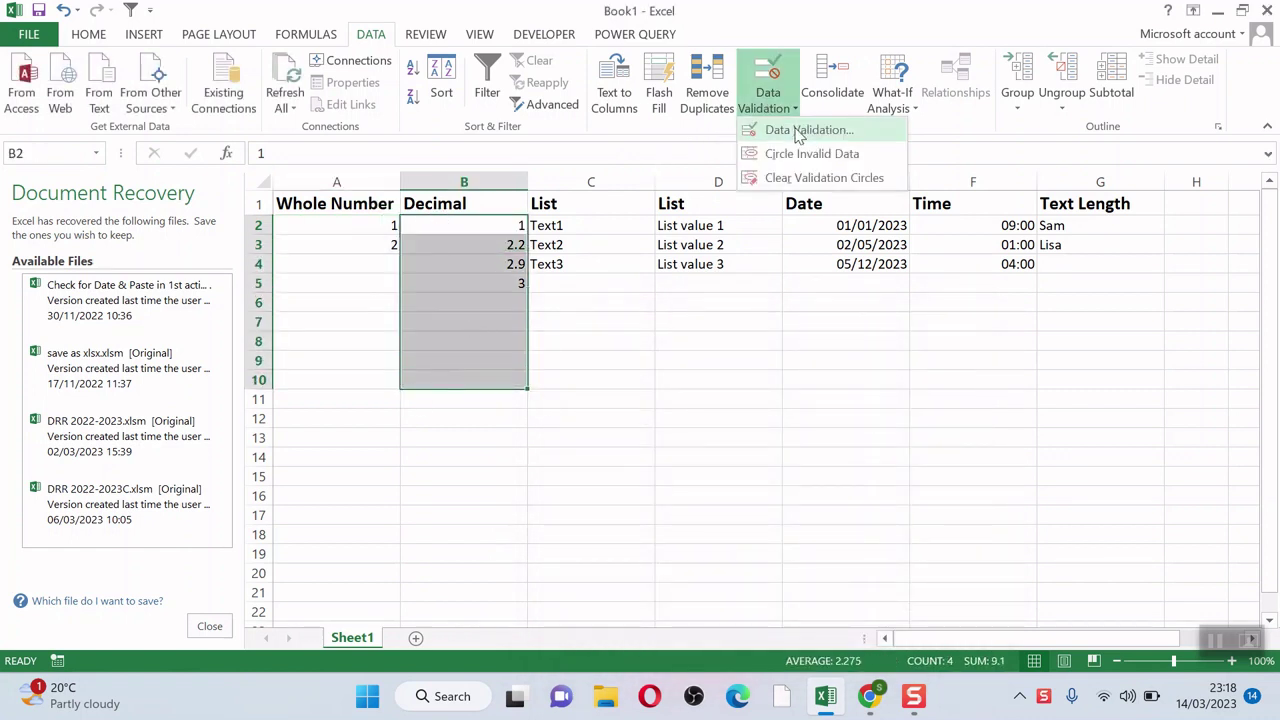
{"action": "left_click", "coordinate": [806, 131]}
{"action": "left_click", "coordinate": [588, 547]}
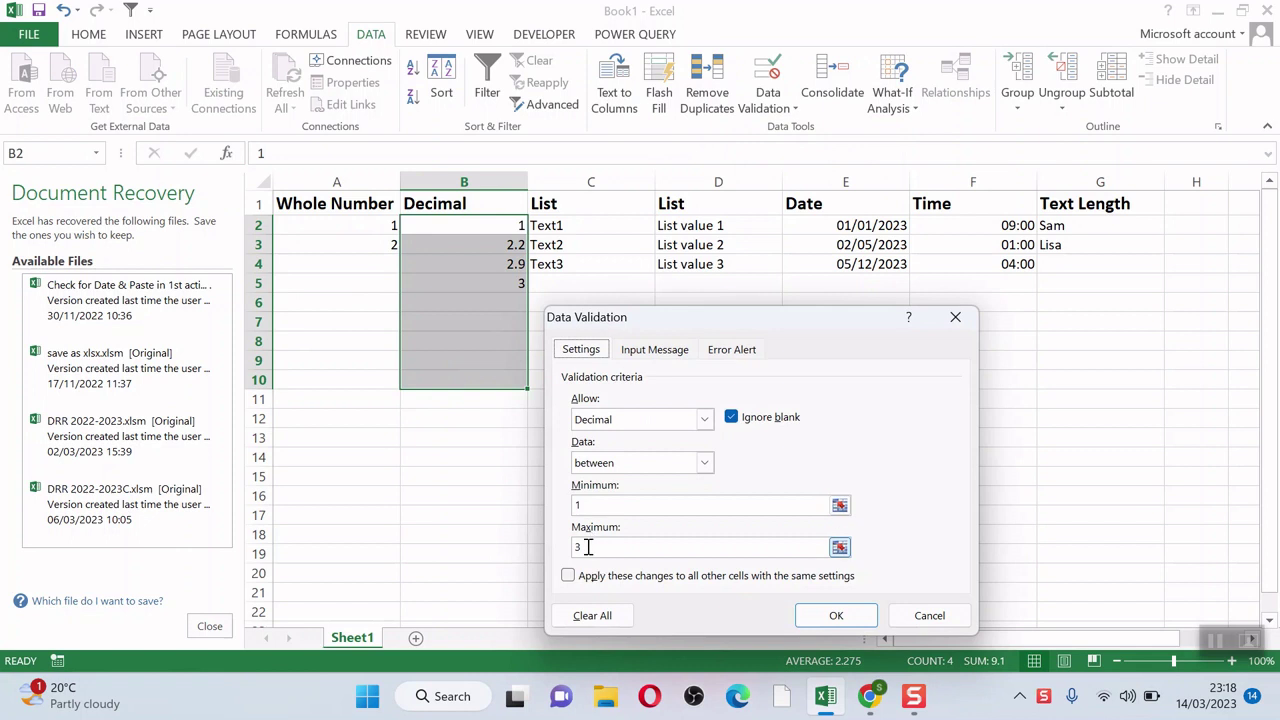
{"action": "left_click", "coordinate": [828, 615]}
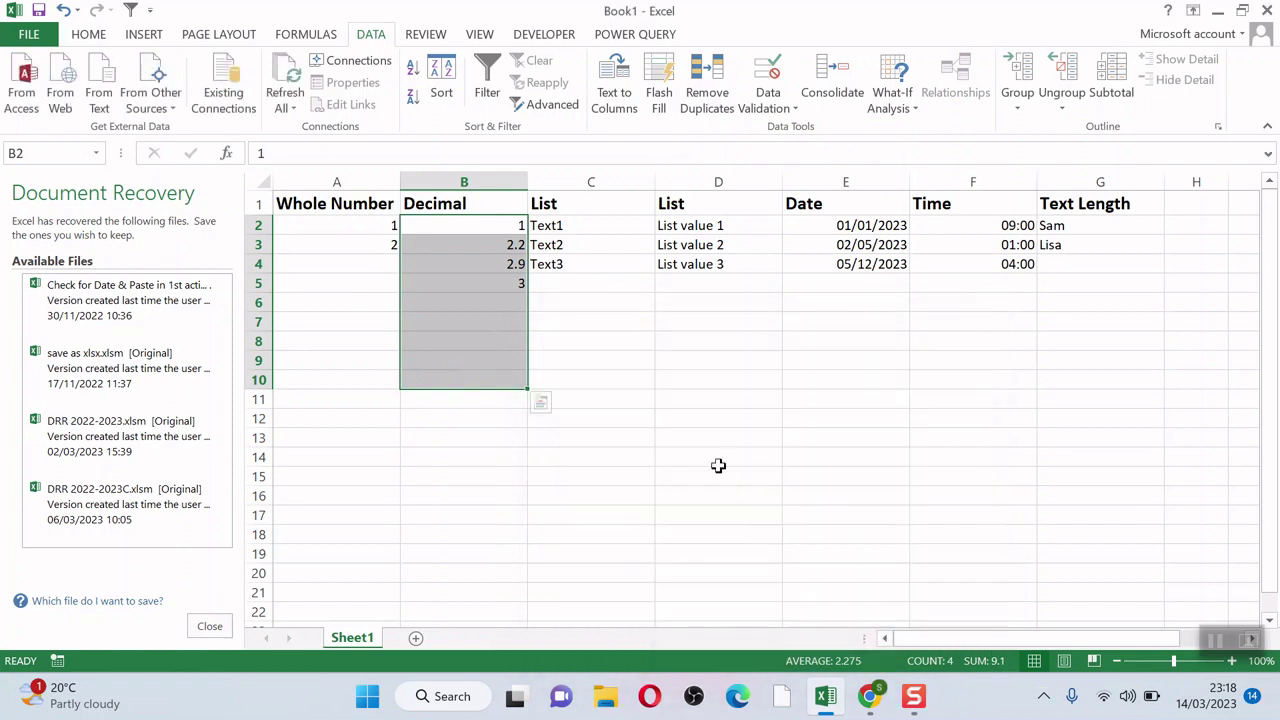
Step: Give C2:C10 a list validation rule with source Text1, Text2, Text3
{"action": "left_click_drag", "start_coordinate": [586, 225], "coordinate": [581, 381]}
{"action": "left_click", "coordinate": [766, 106]}
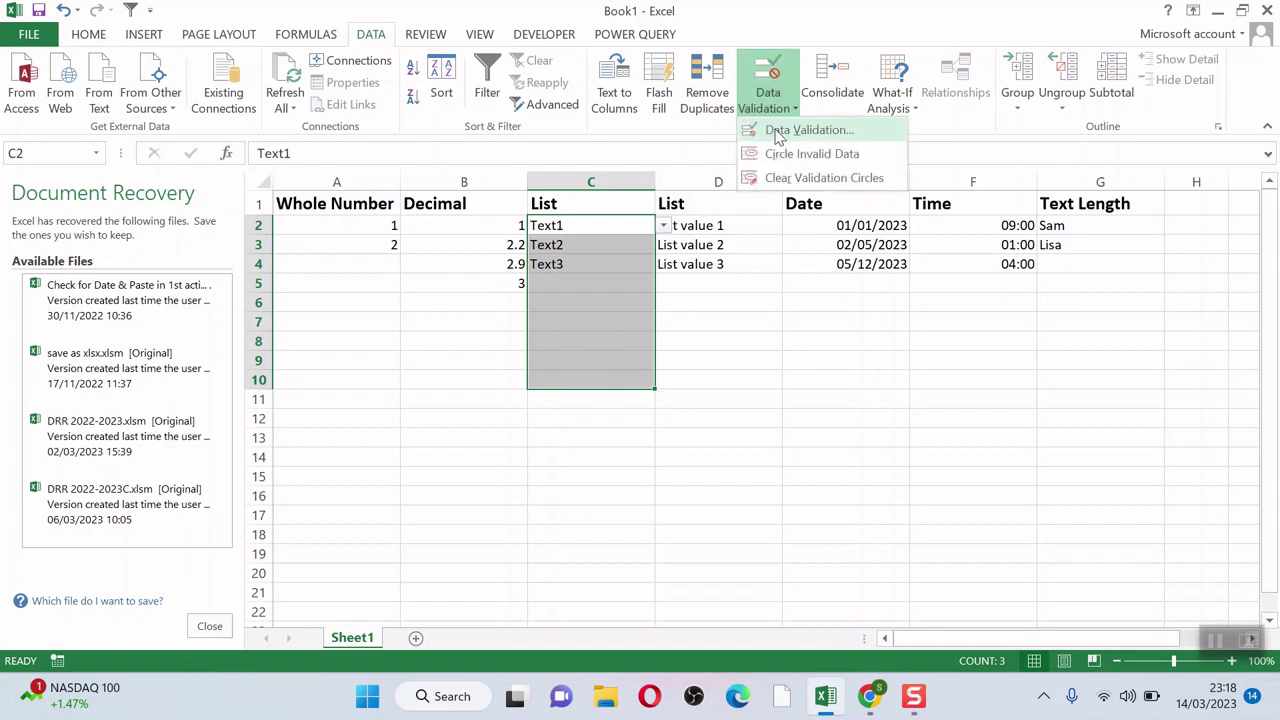
{"action": "left_click", "coordinate": [776, 133]}
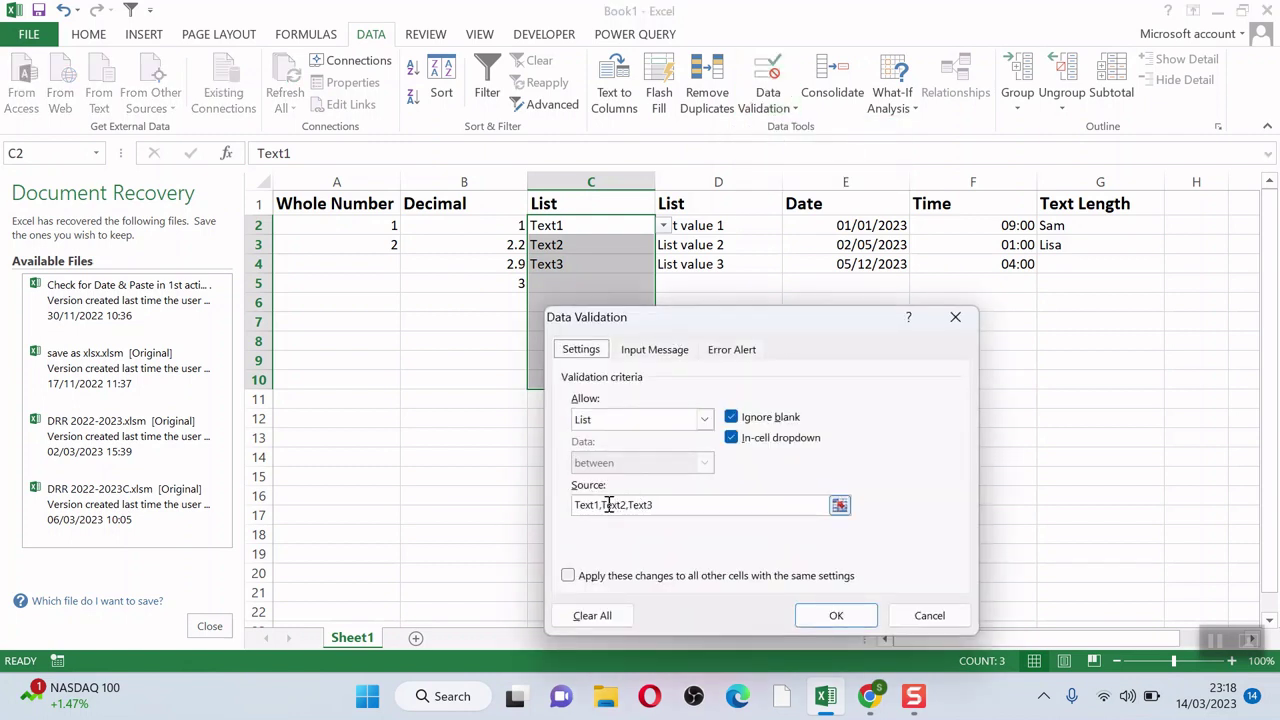
{"action": "left_click", "coordinate": [834, 616]}
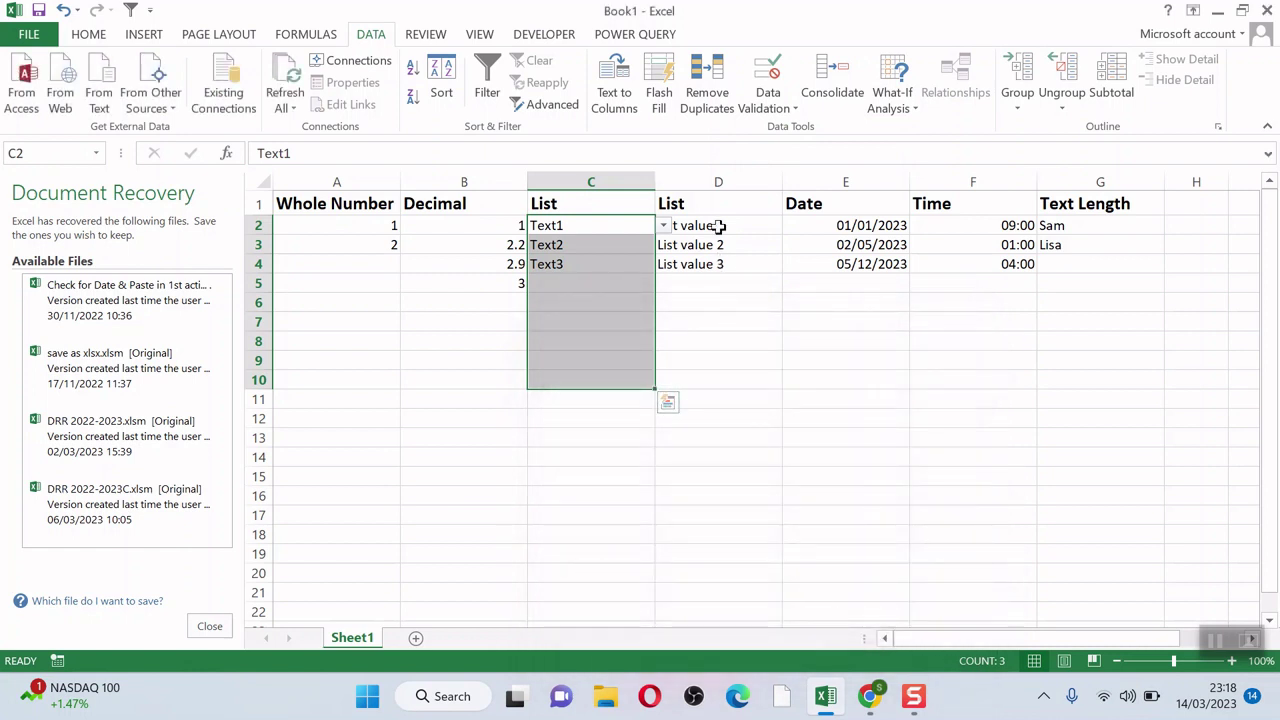
{"action": "left_click_drag", "start_coordinate": [718, 226], "coordinate": [710, 378]}
Step: Set D2:D10 to list validation sourced from =$K$2:$K$4
{"action": "left_click", "coordinate": [764, 106]}
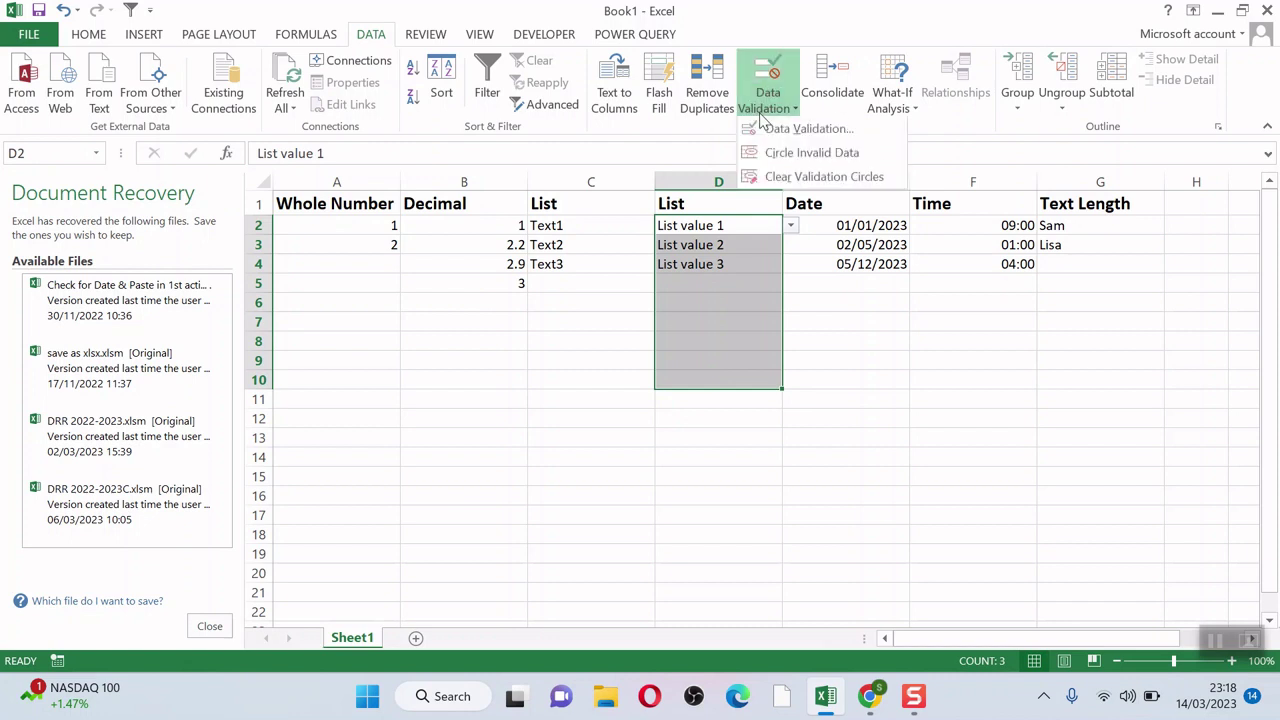
{"action": "left_click", "coordinate": [800, 128]}
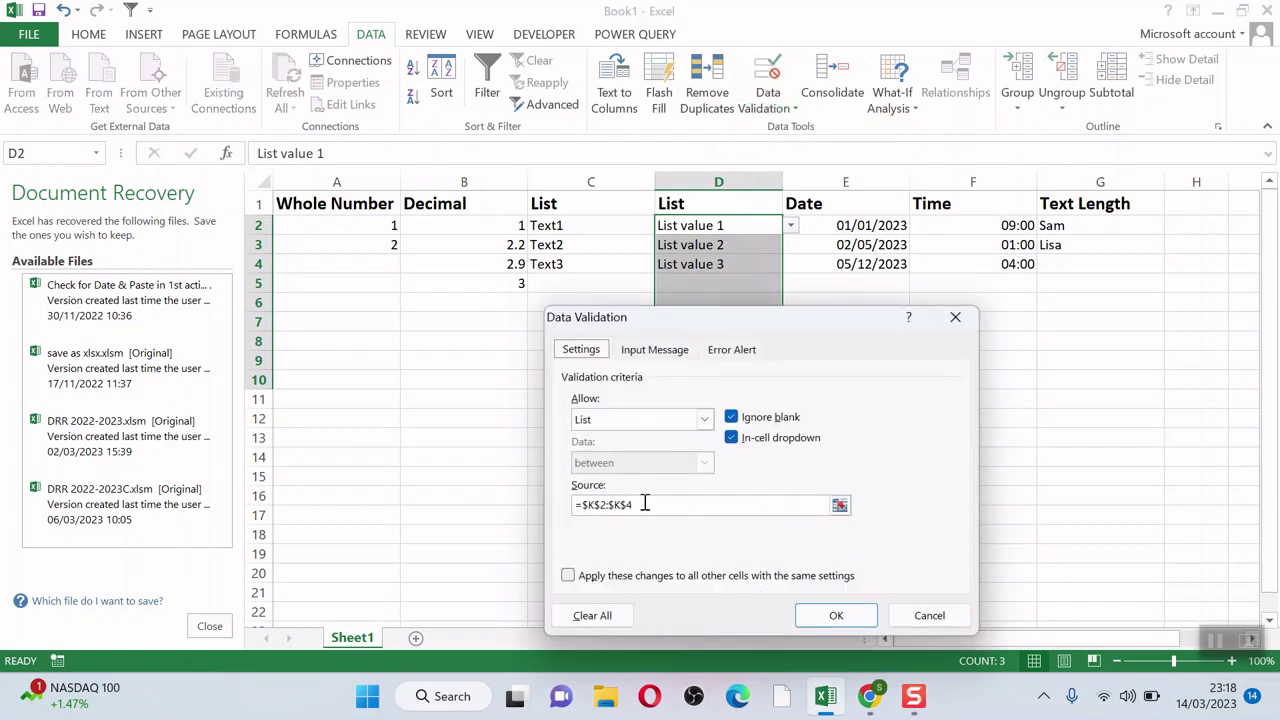
{"action": "left_click", "coordinate": [833, 615]}
{"action": "left_click", "coordinate": [724, 444]}
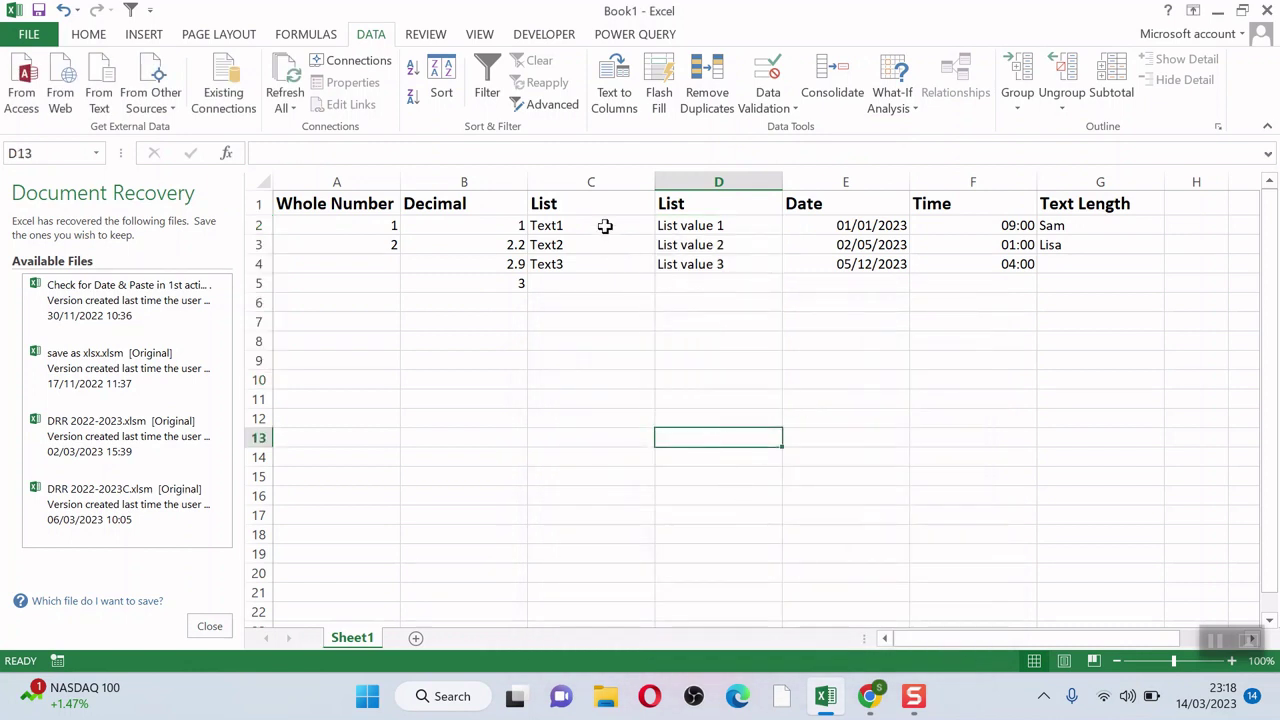
{"action": "left_click_drag", "start_coordinate": [600, 226], "coordinate": [585, 370]}
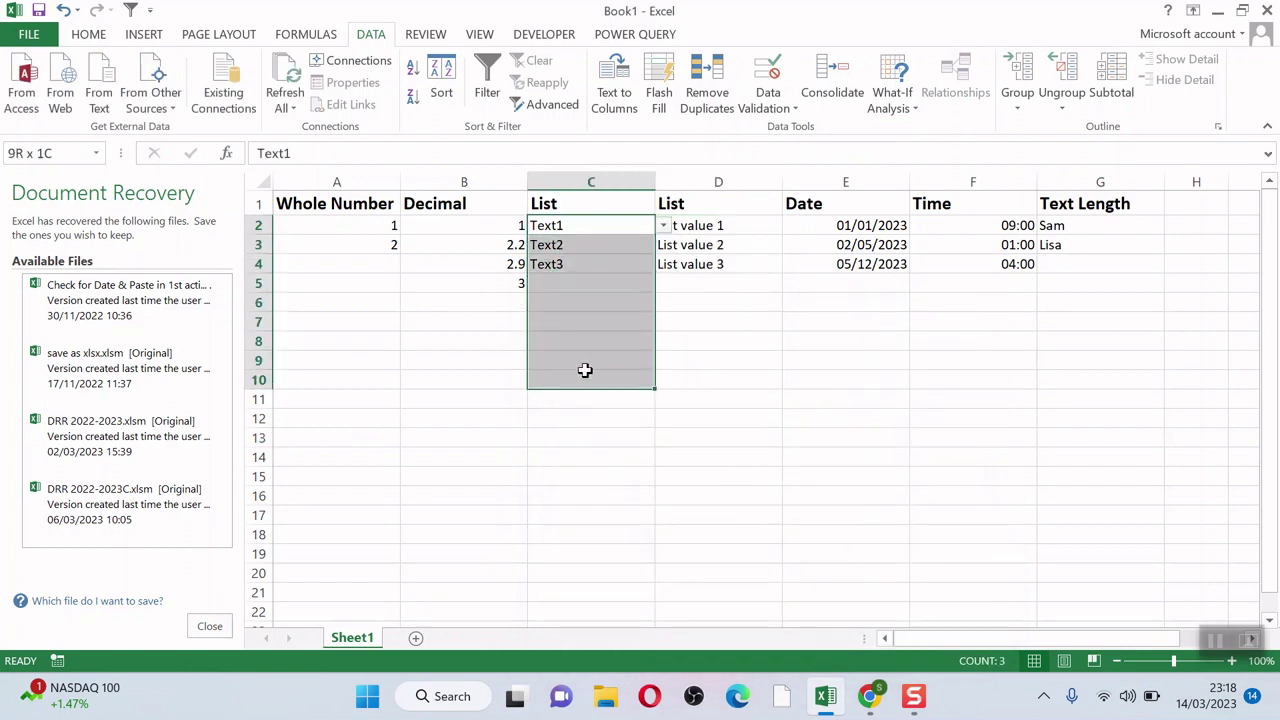
Step: Review the existing validation rule on C2:C10 without changing it
{"action": "left_click", "coordinate": [768, 108]}
{"action": "left_click", "coordinate": [790, 130]}
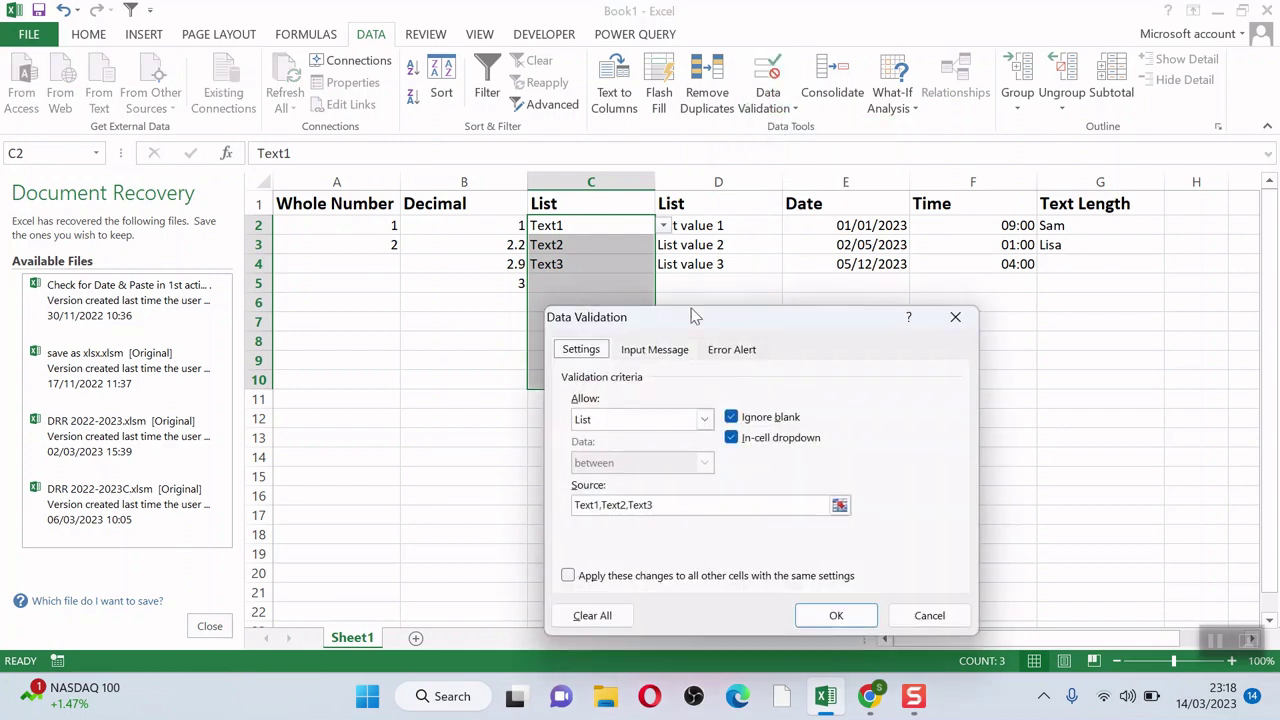
{"action": "left_click", "coordinate": [929, 615]}
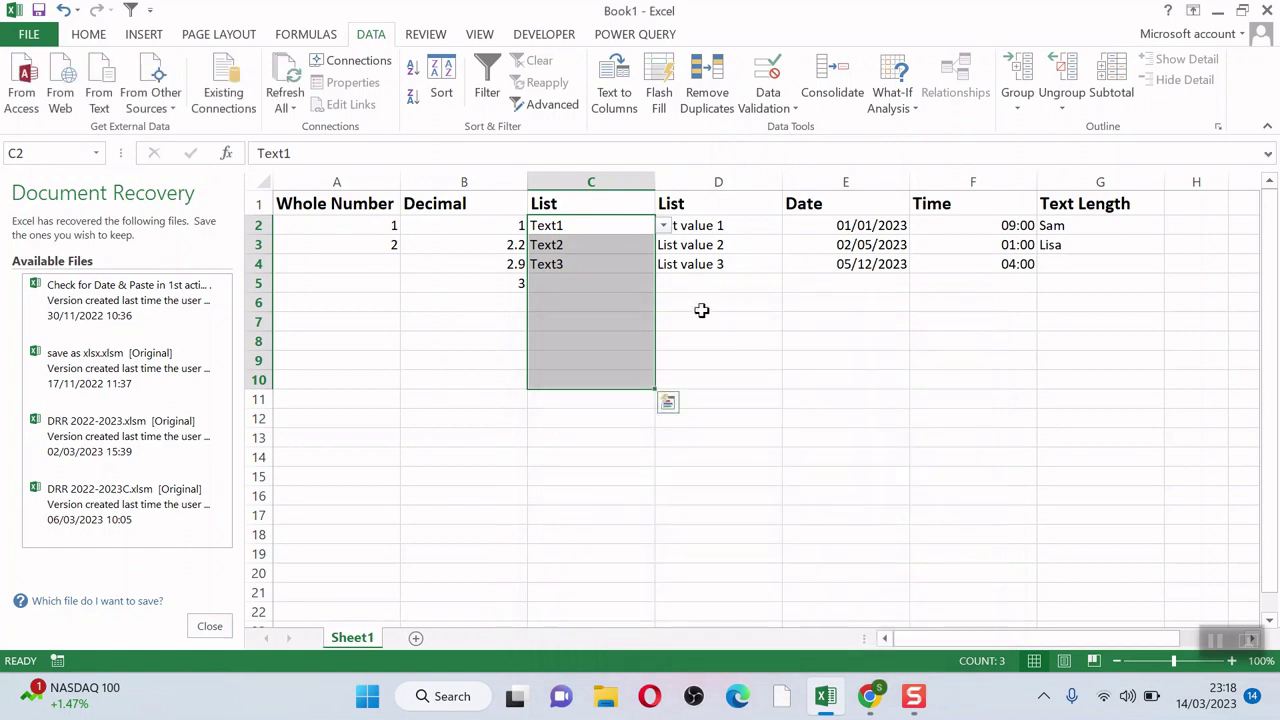
{"action": "left_click", "coordinate": [770, 108]}
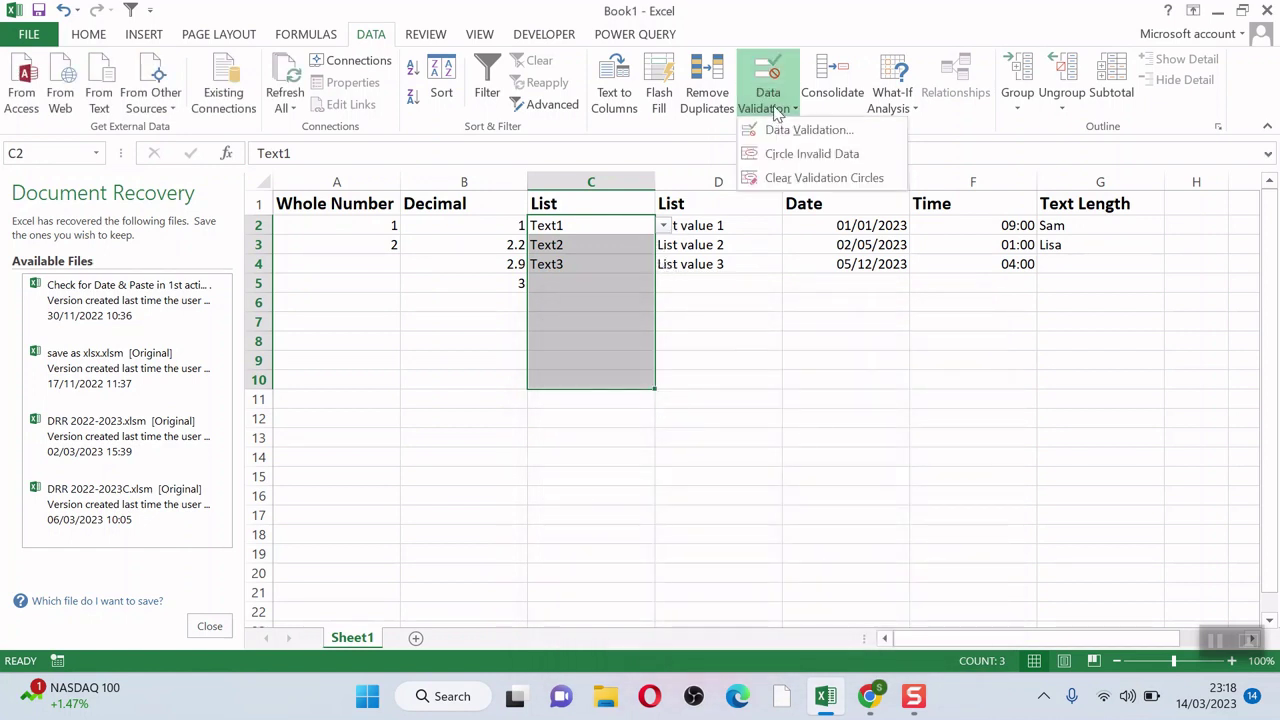
{"action": "key", "text": "Escape"}
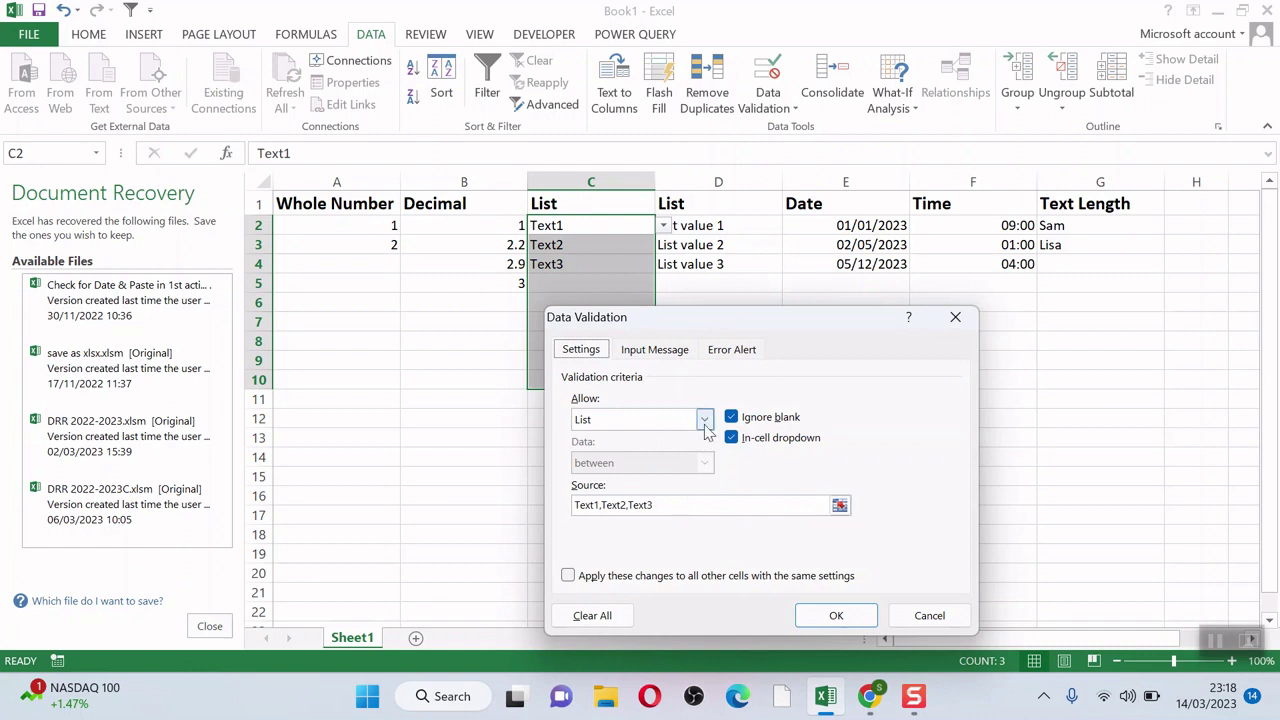
Step: Finalize C2:C10 as a List rule with source Text1,Text2,Text3 and an error alert title
{"action": "left_click", "coordinate": [705, 422]}
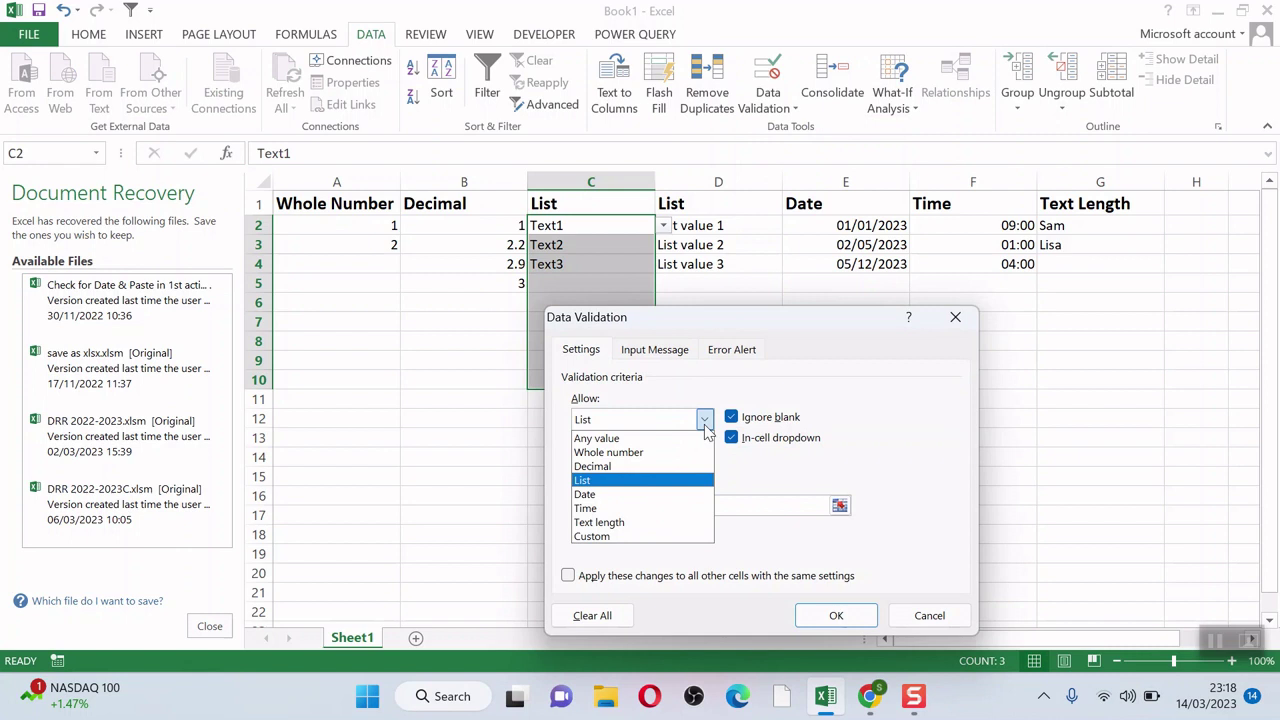
{"action": "left_click", "coordinate": [622, 482]}
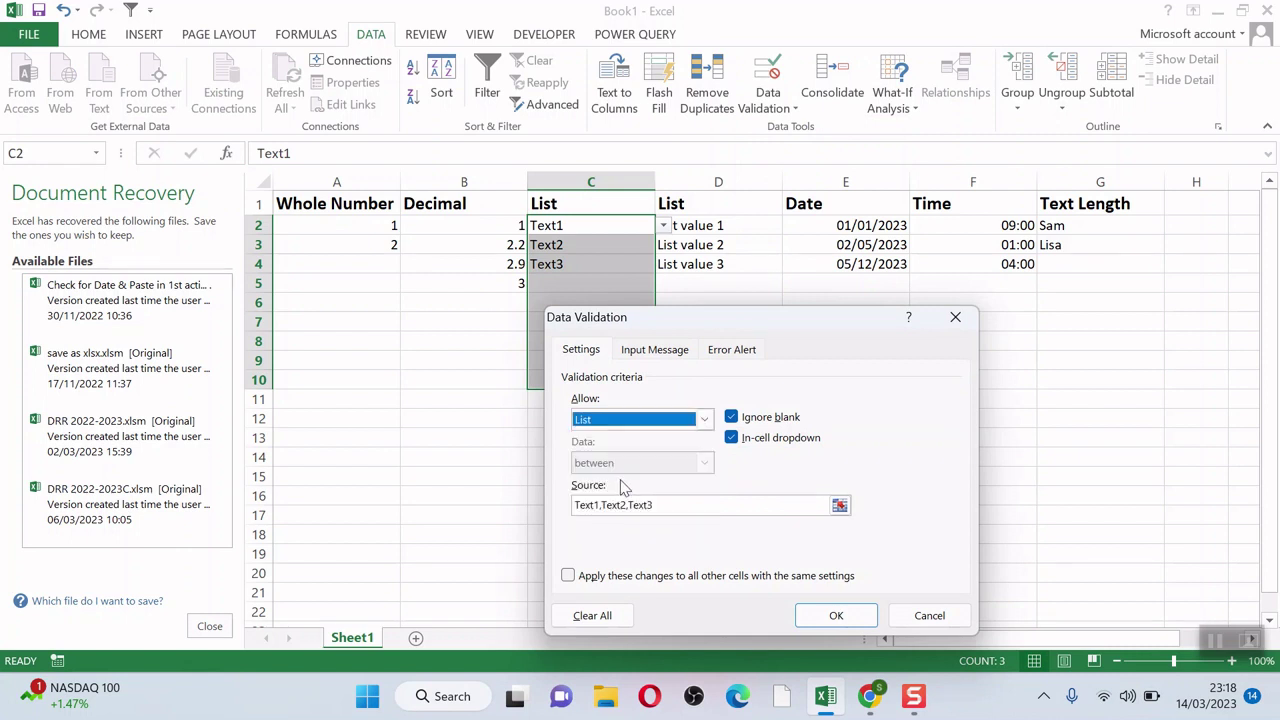
{"action": "left_click", "coordinate": [668, 505]}
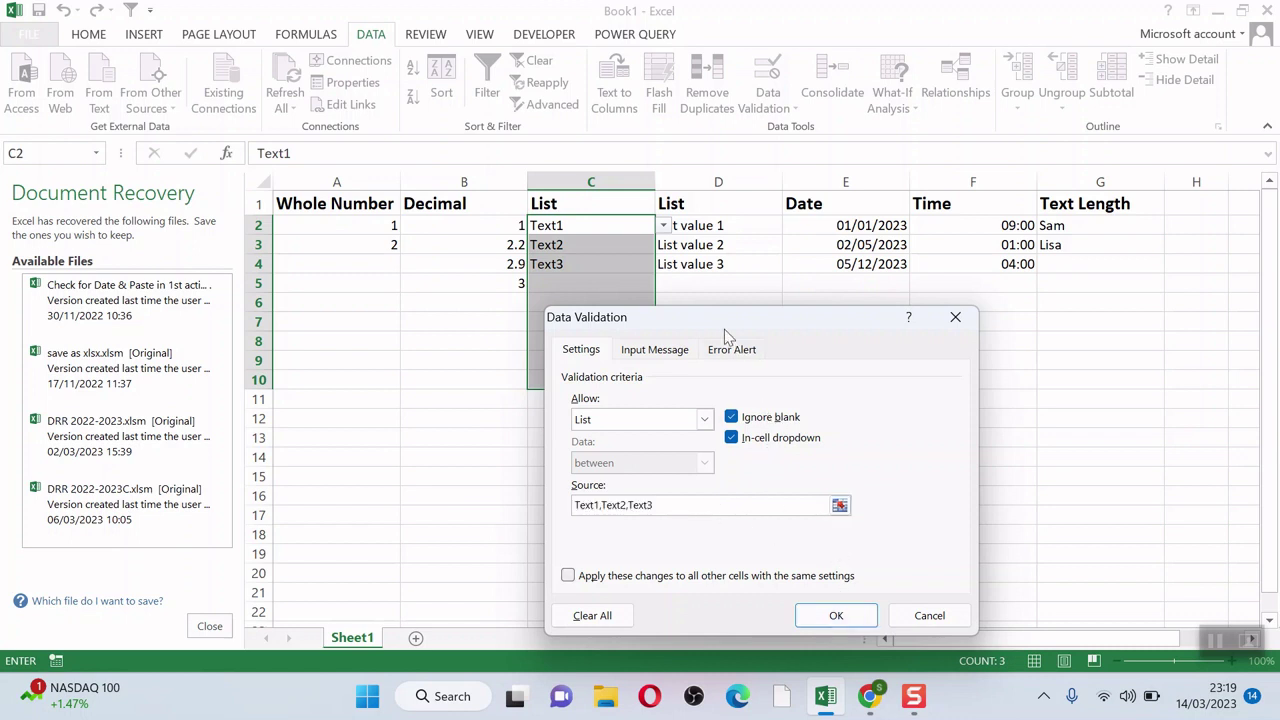
{"action": "left_click", "coordinate": [733, 350]}
{"action": "left_click", "coordinate": [786, 448]}
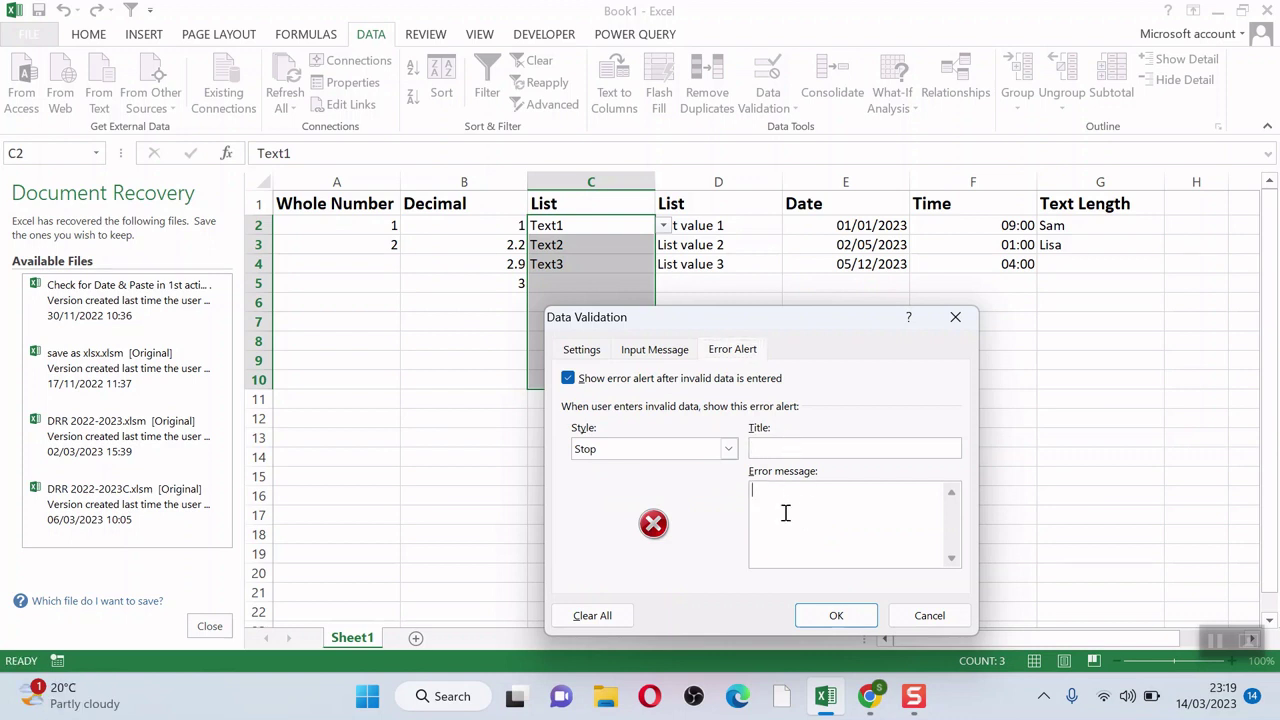
{"action": "left_click", "coordinate": [832, 614]}
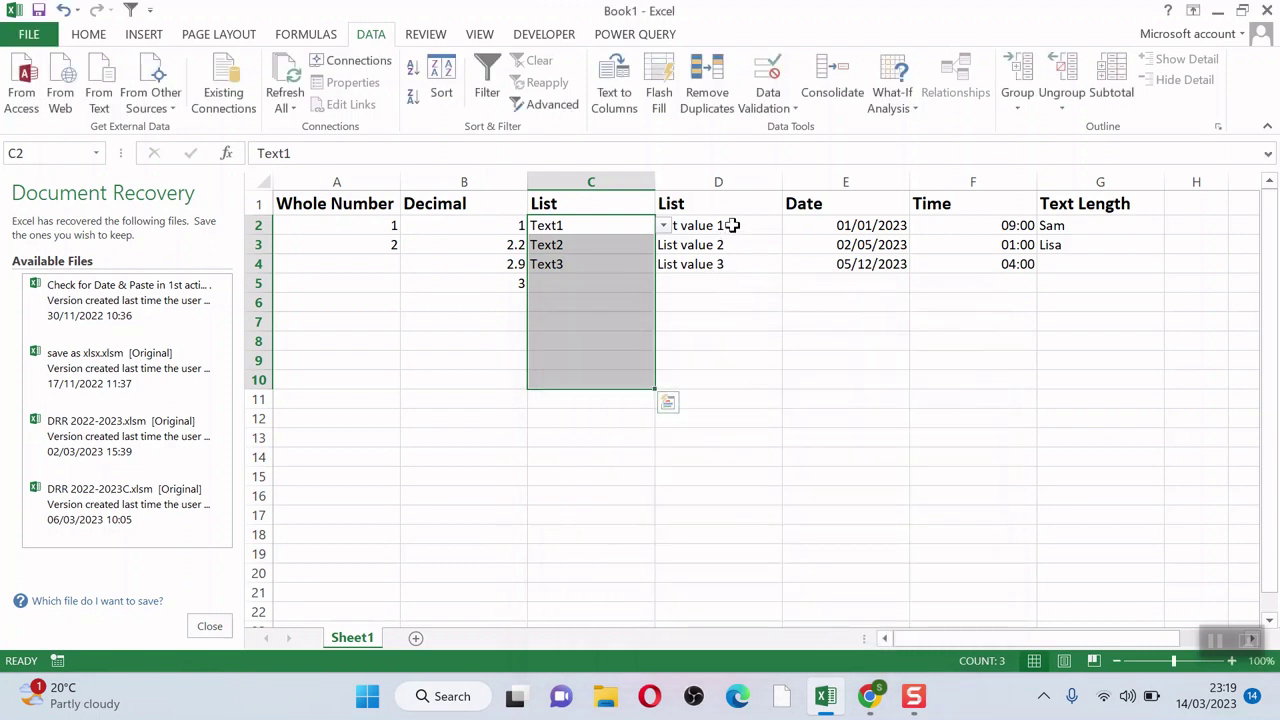
{"action": "left_click_drag", "start_coordinate": [733, 225], "coordinate": [729, 371]}
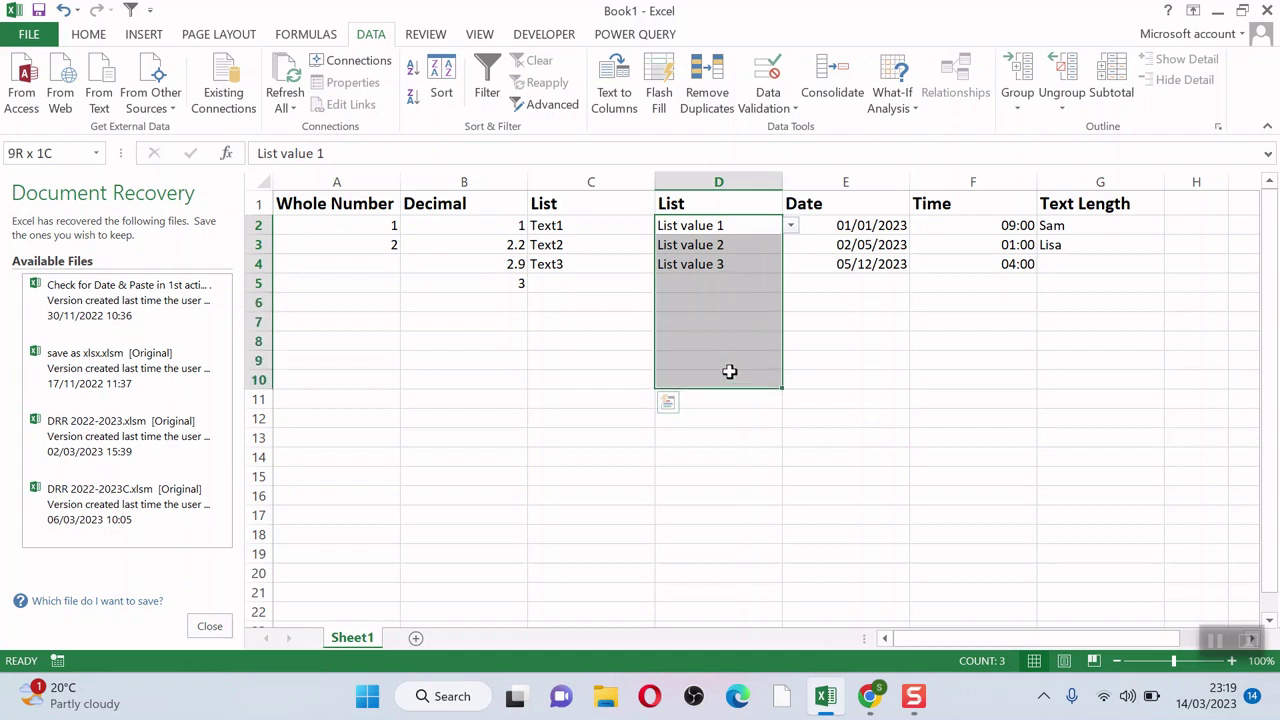
{"action": "left_click", "coordinate": [768, 105]}
{"action": "left_click", "coordinate": [788, 128]}
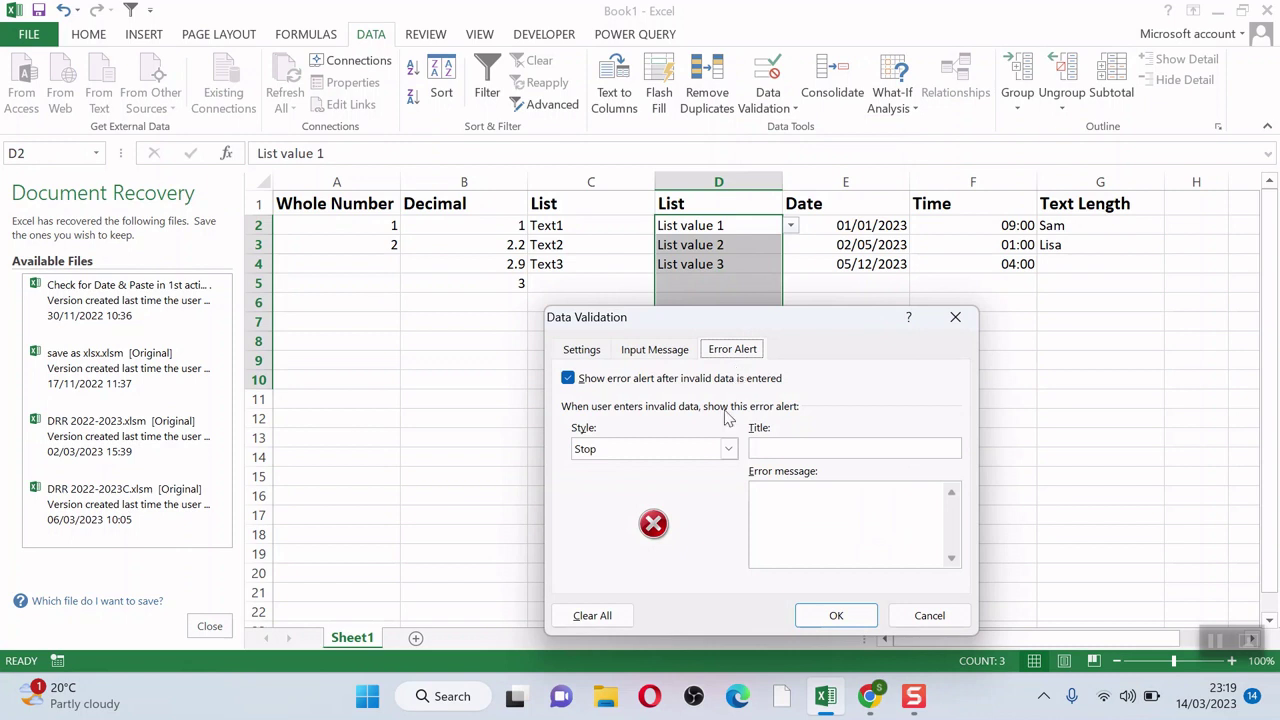
{"action": "left_click", "coordinate": [582, 350]}
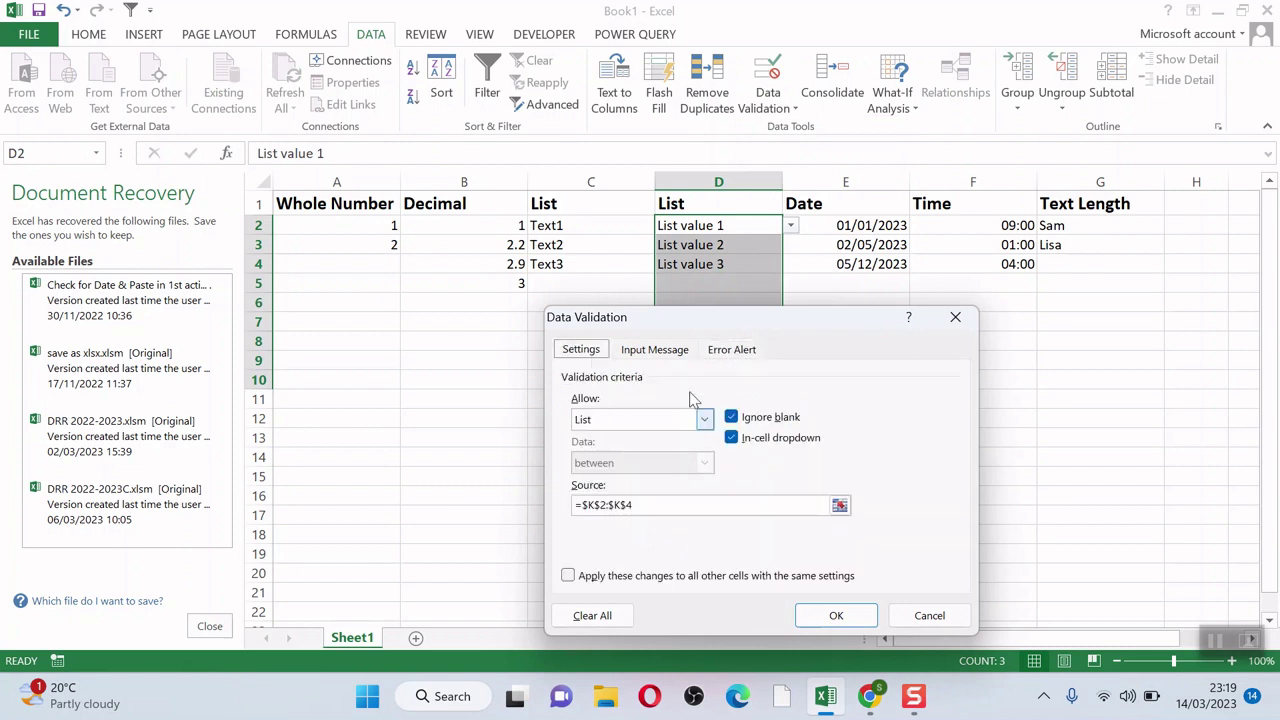
{"action": "left_click", "coordinate": [955, 317]}
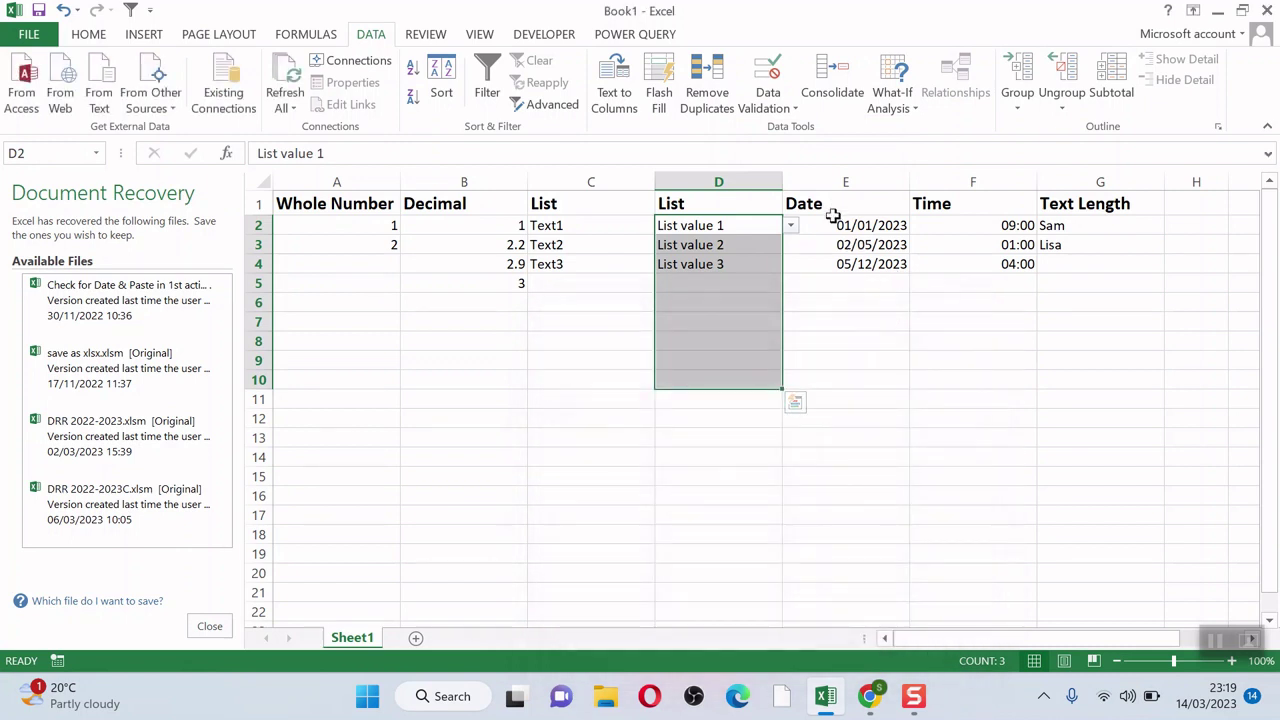
{"action": "left_click_drag", "start_coordinate": [835, 225], "coordinate": [840, 377]}
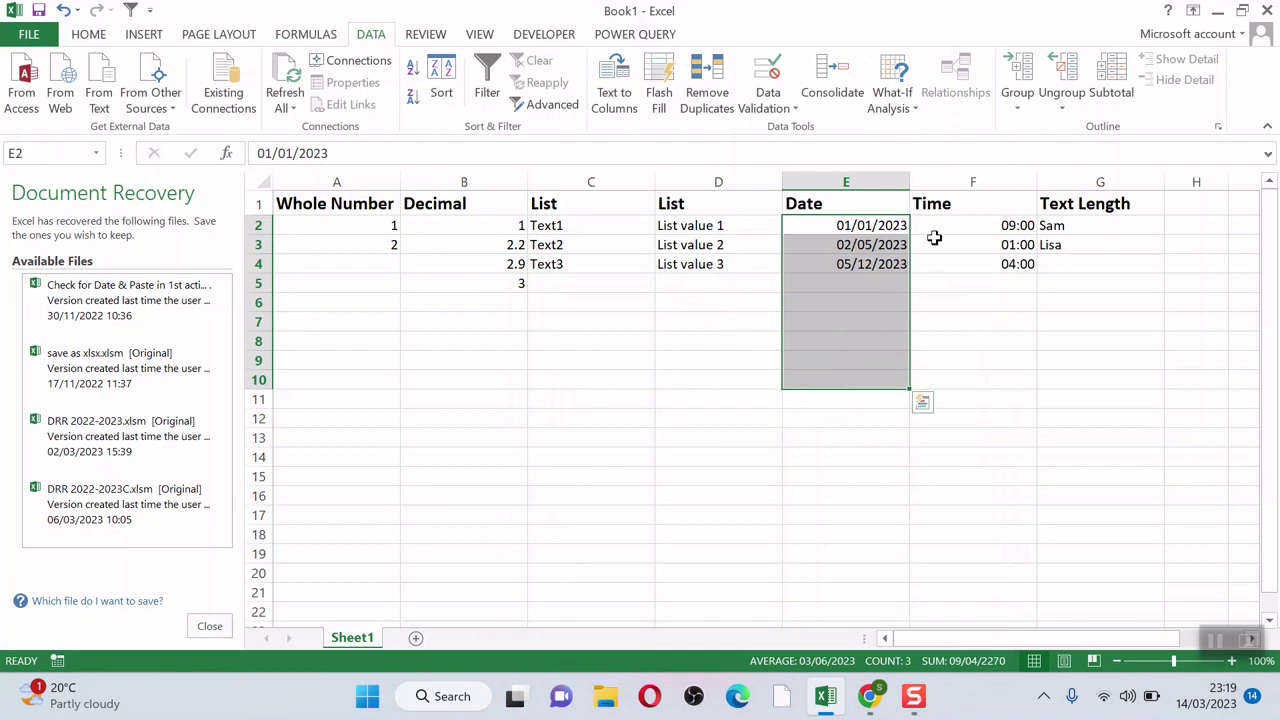
{"action": "left_click_drag", "start_coordinate": [946, 224], "coordinate": [949, 393]}
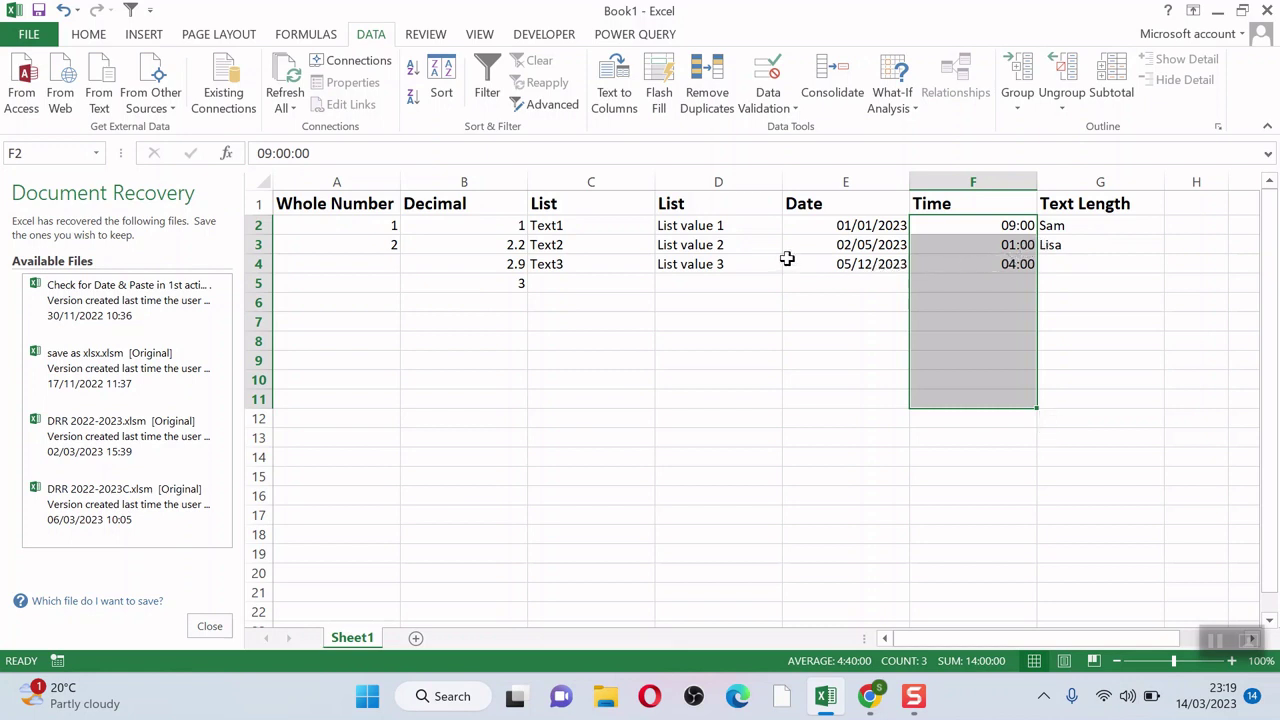
{"action": "left_click", "coordinate": [700, 228]}
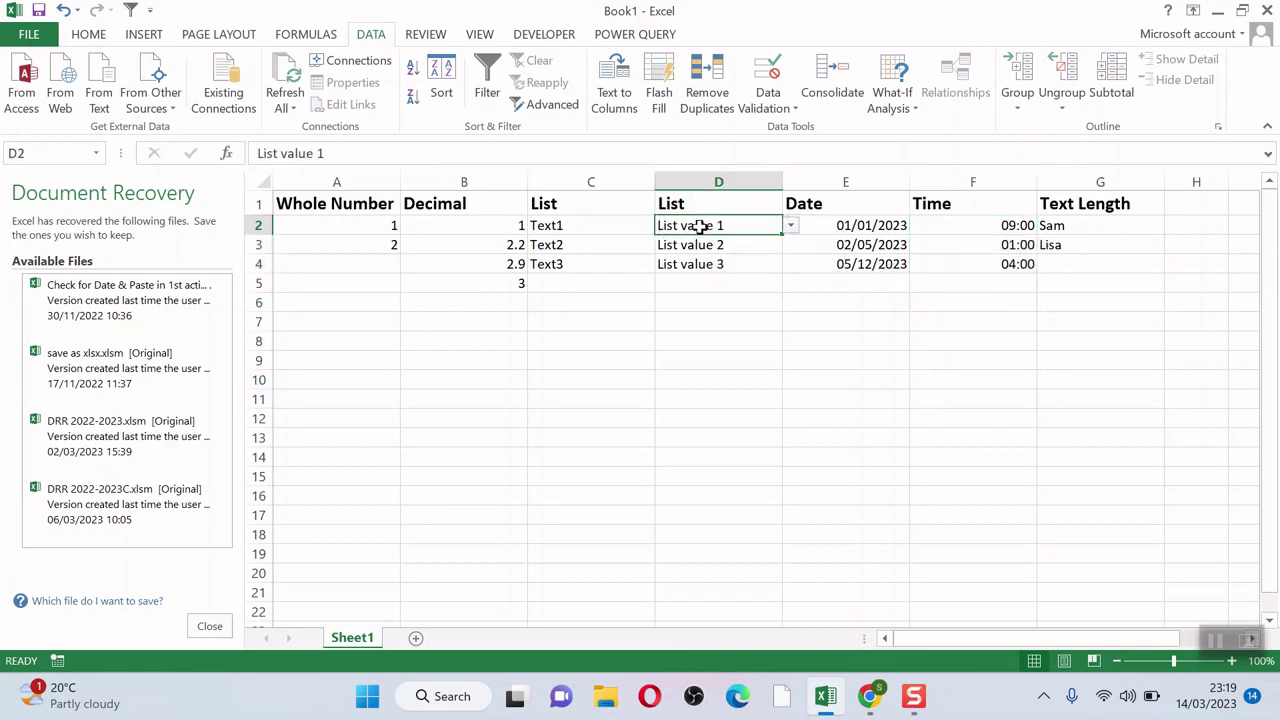
{"action": "left_click", "coordinate": [790, 226]}
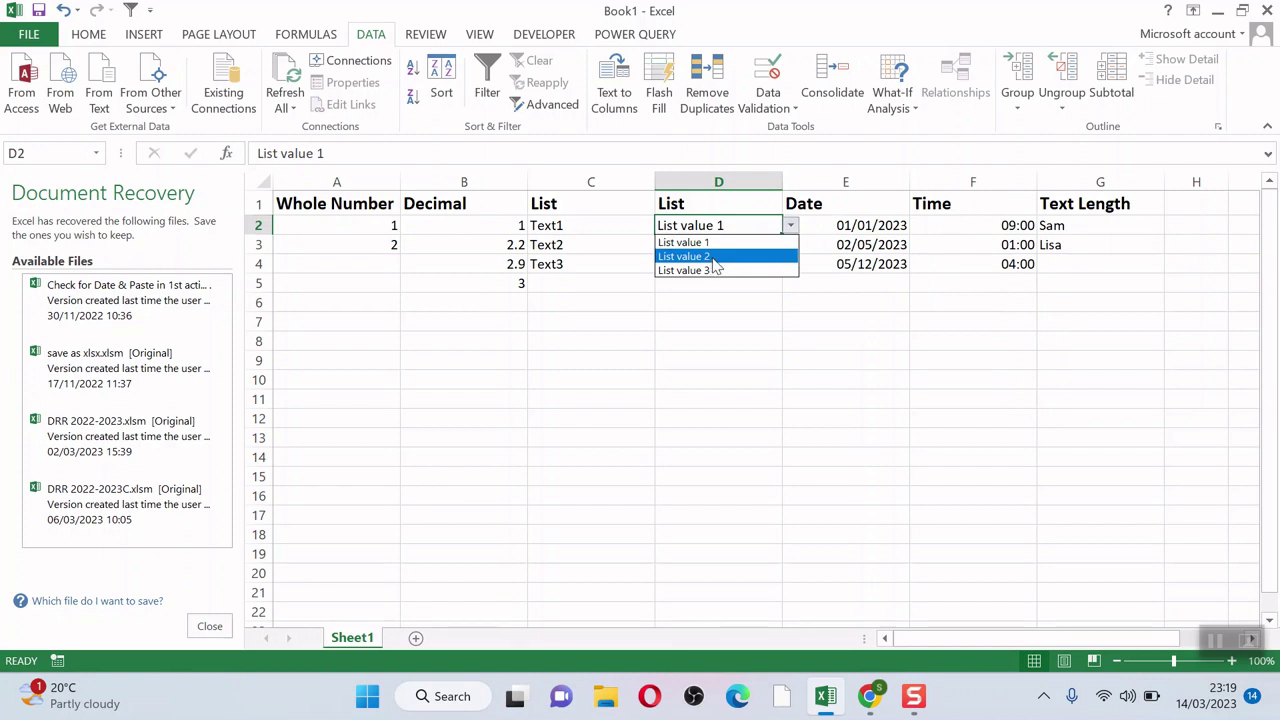
{"action": "left_click", "coordinate": [740, 319]}
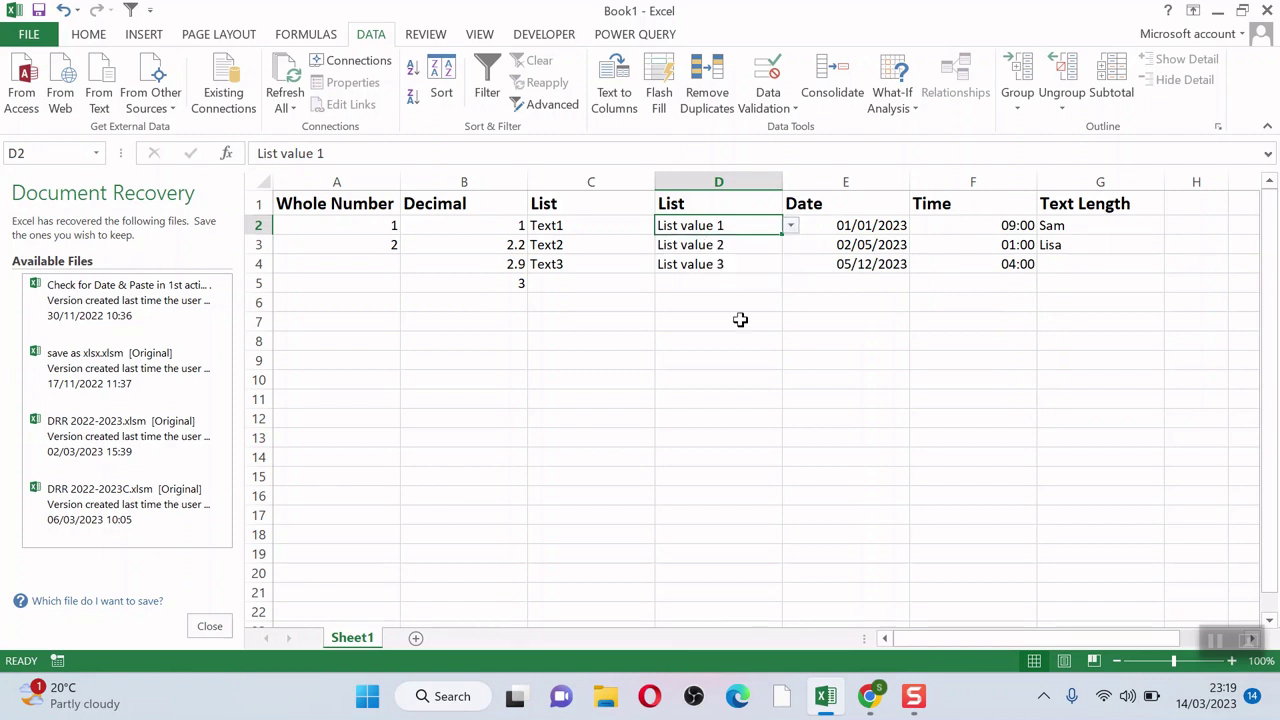
{"action": "left_click", "coordinate": [795, 108]}
{"action": "left_click", "coordinate": [818, 130]}
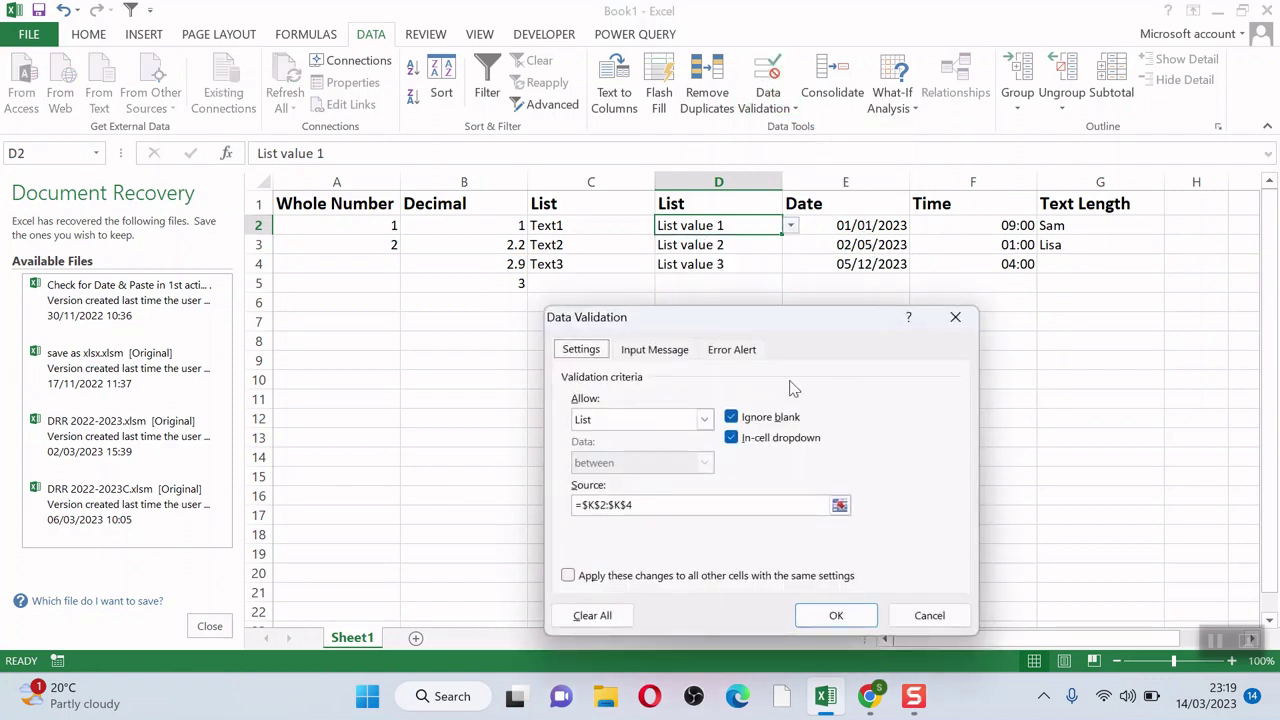
{"action": "left_click", "coordinate": [746, 352]}
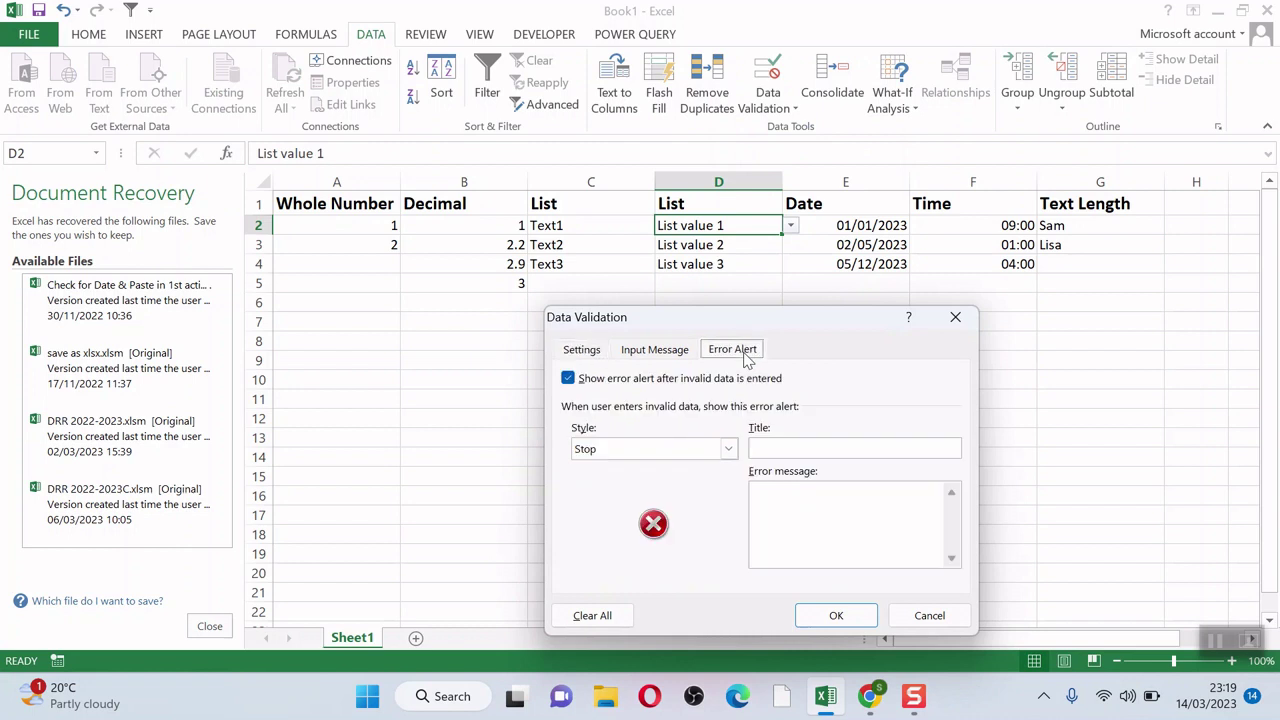
{"action": "left_click", "coordinate": [790, 449]}
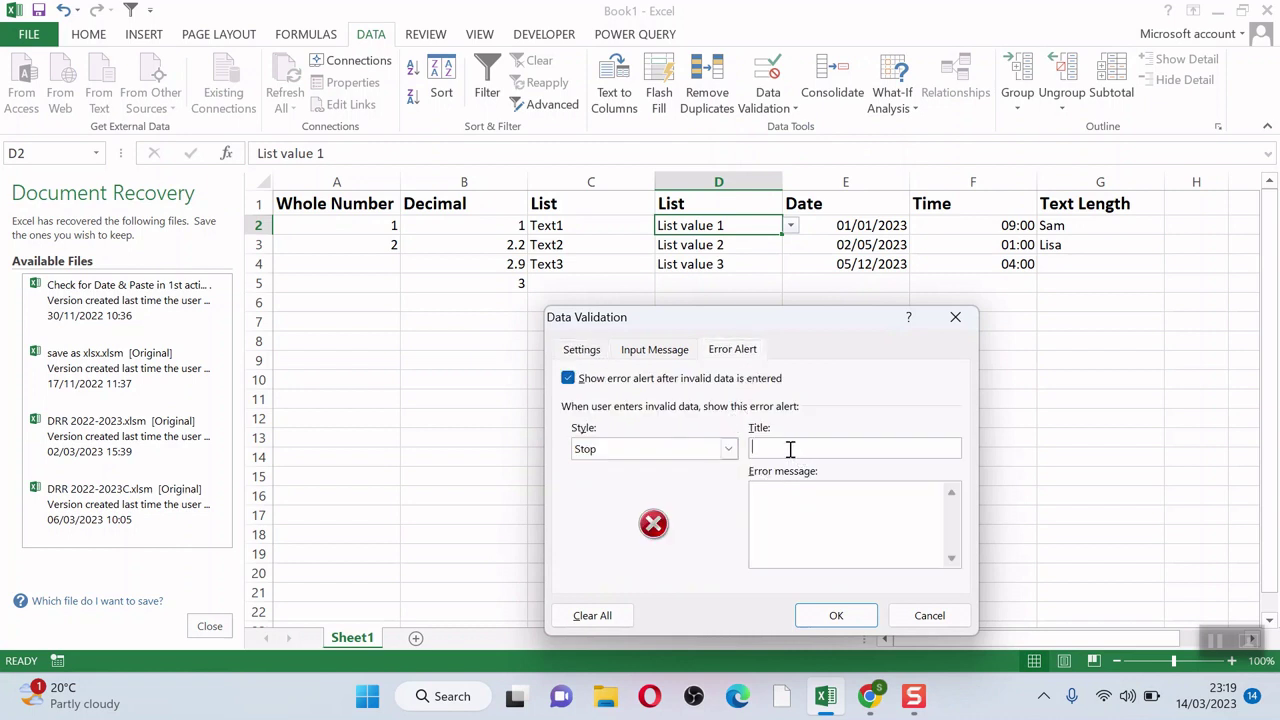
{"action": "left_click", "coordinate": [836, 616]}
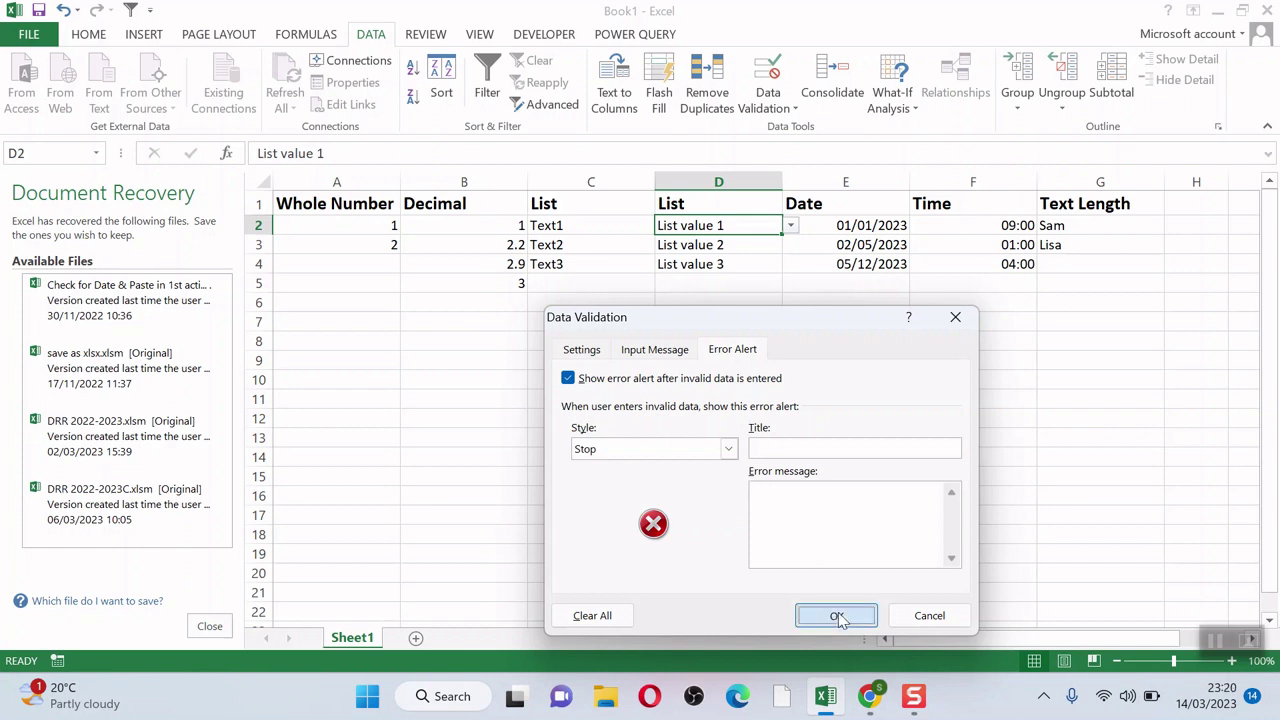
{"action": "left_click", "coordinate": [767, 436]}
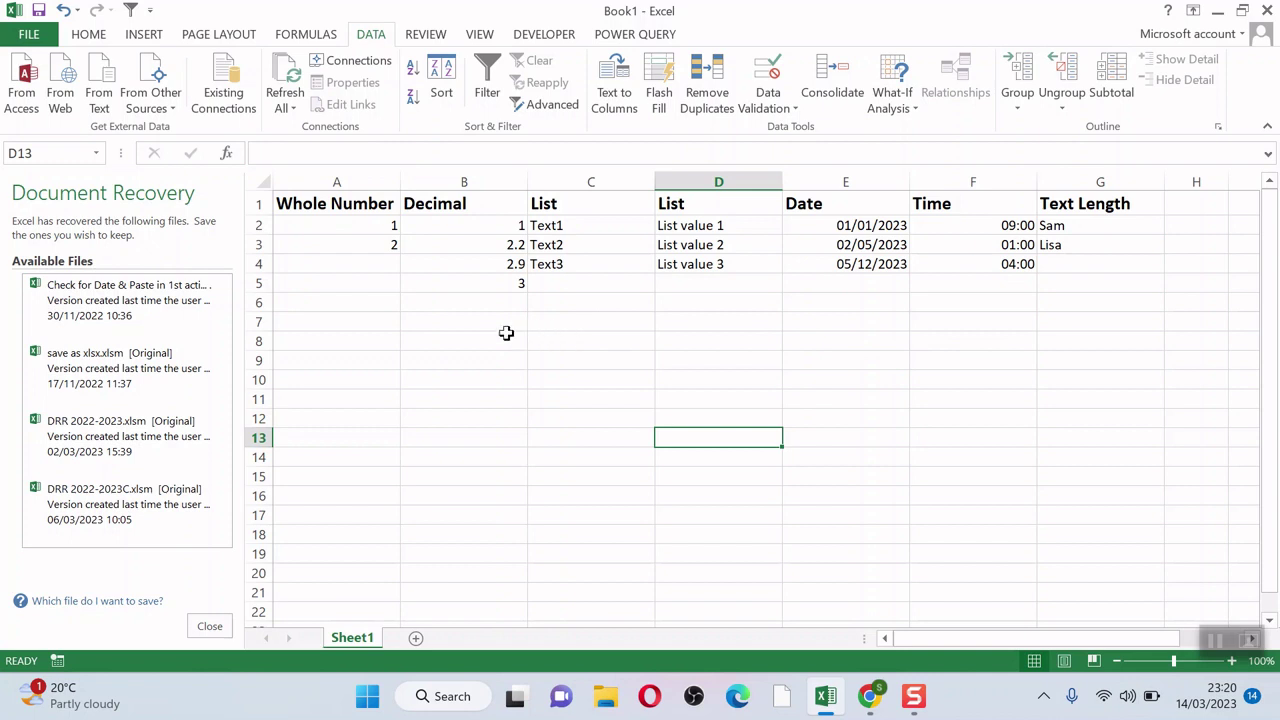
Step: Test the rules with 1.1 in A6 and 3.1 in B6, cancelling both rejections
{"action": "left_click", "coordinate": [379, 306]}
{"action": "type", "text": "1.1"}
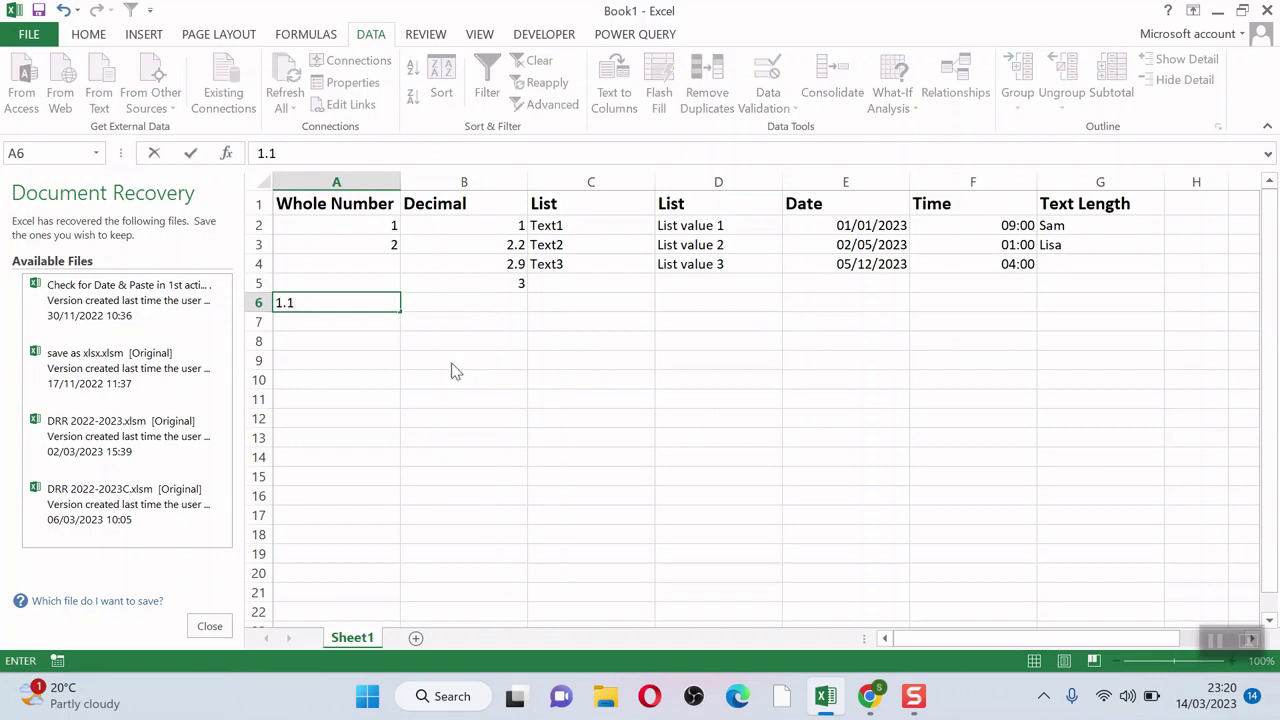
{"action": "key", "text": "Return"}
{"action": "left_click", "coordinate": [640, 401]}
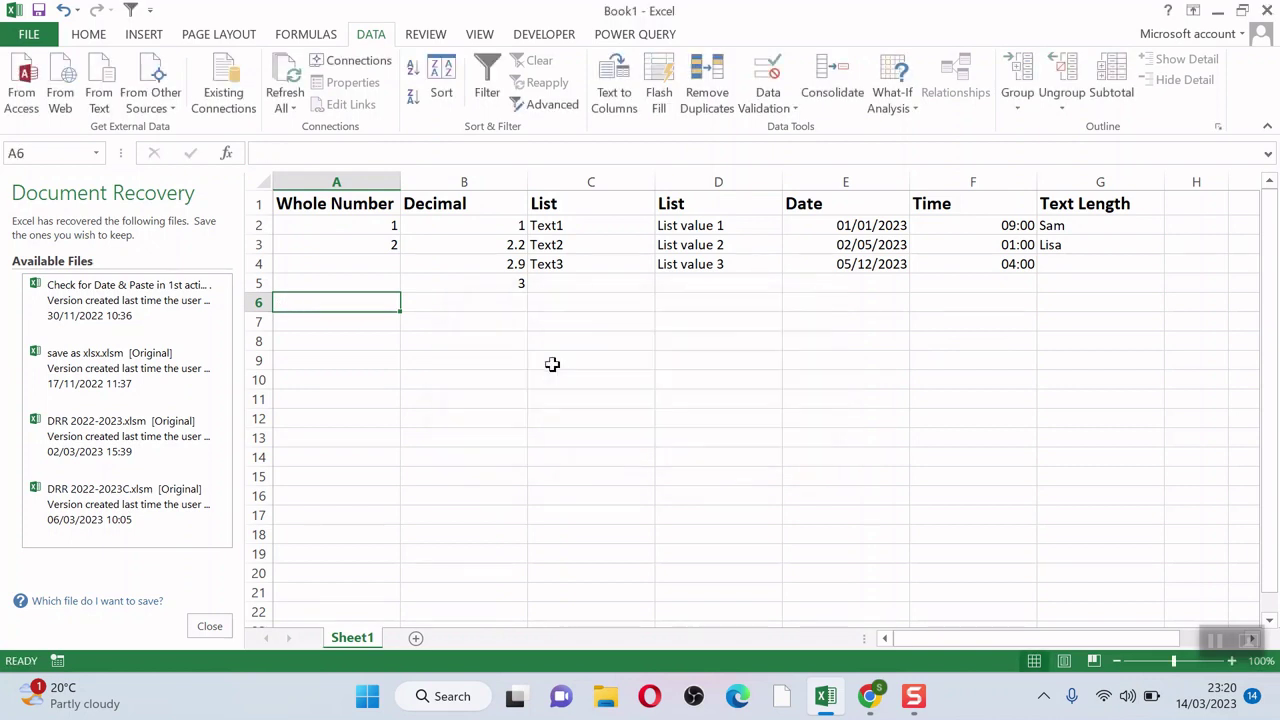
{"action": "left_click", "coordinate": [514, 305]}
{"action": "type", "text": "3"}
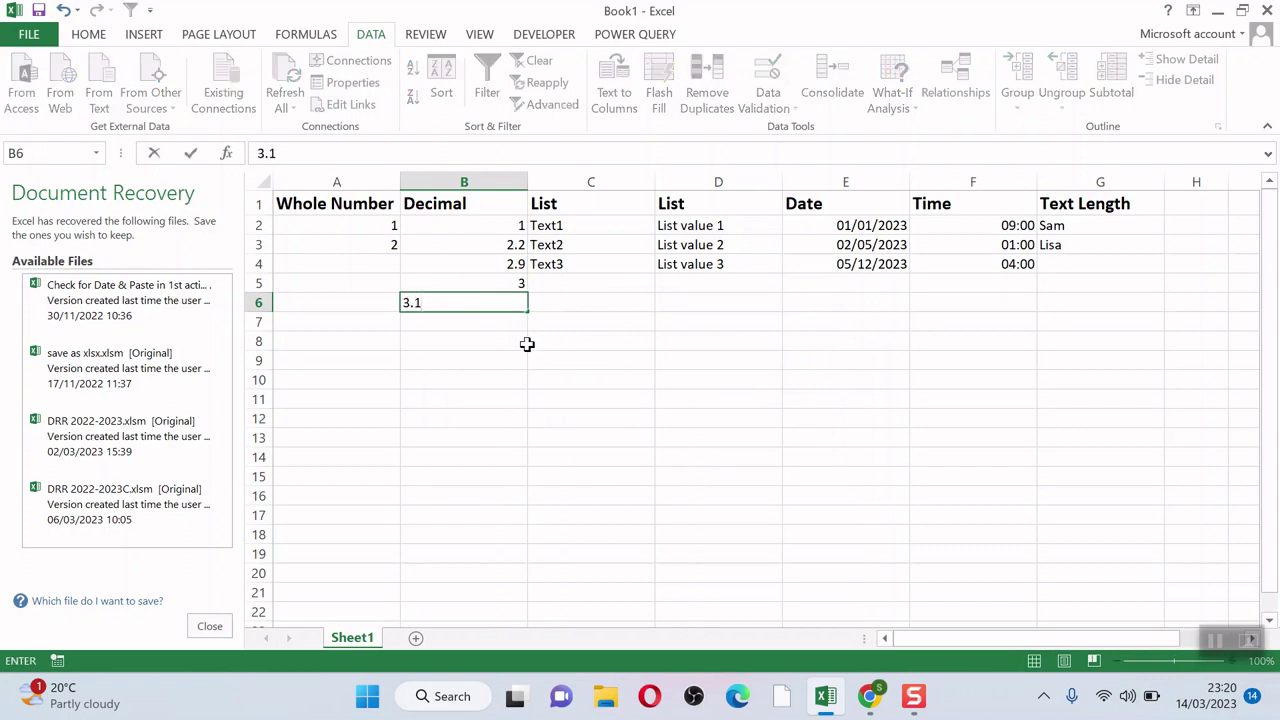
{"action": "type", "text": ".1"}
{"action": "key", "text": "Return"}
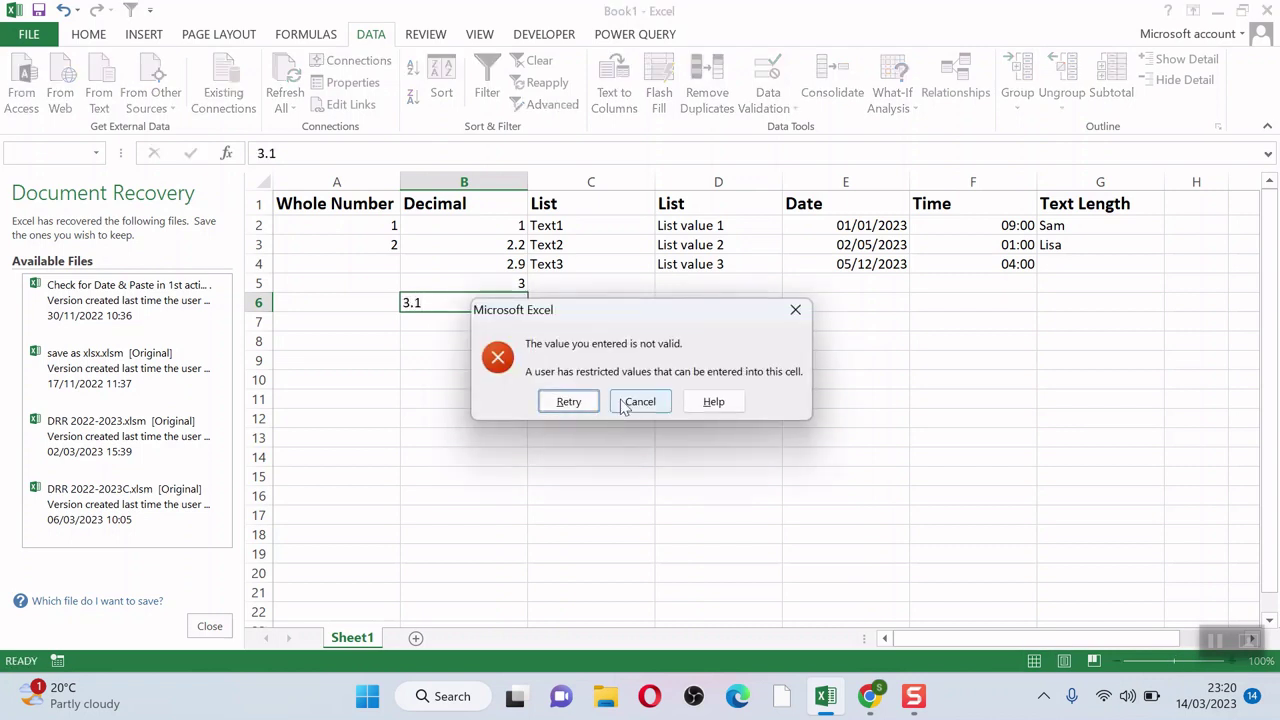
{"action": "left_click", "coordinate": [640, 401]}
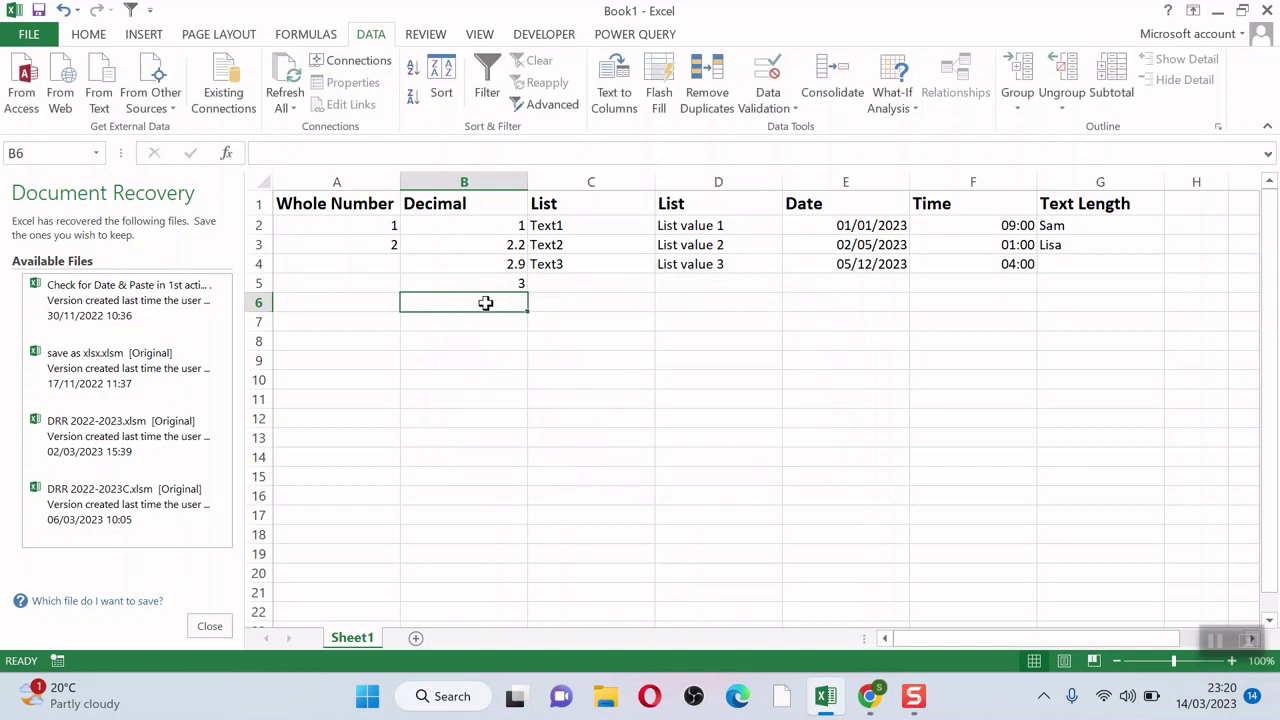
Step: Enter the valid decimals 2.9 in B6 and 3 in B7
{"action": "type", "text": "2.9"}
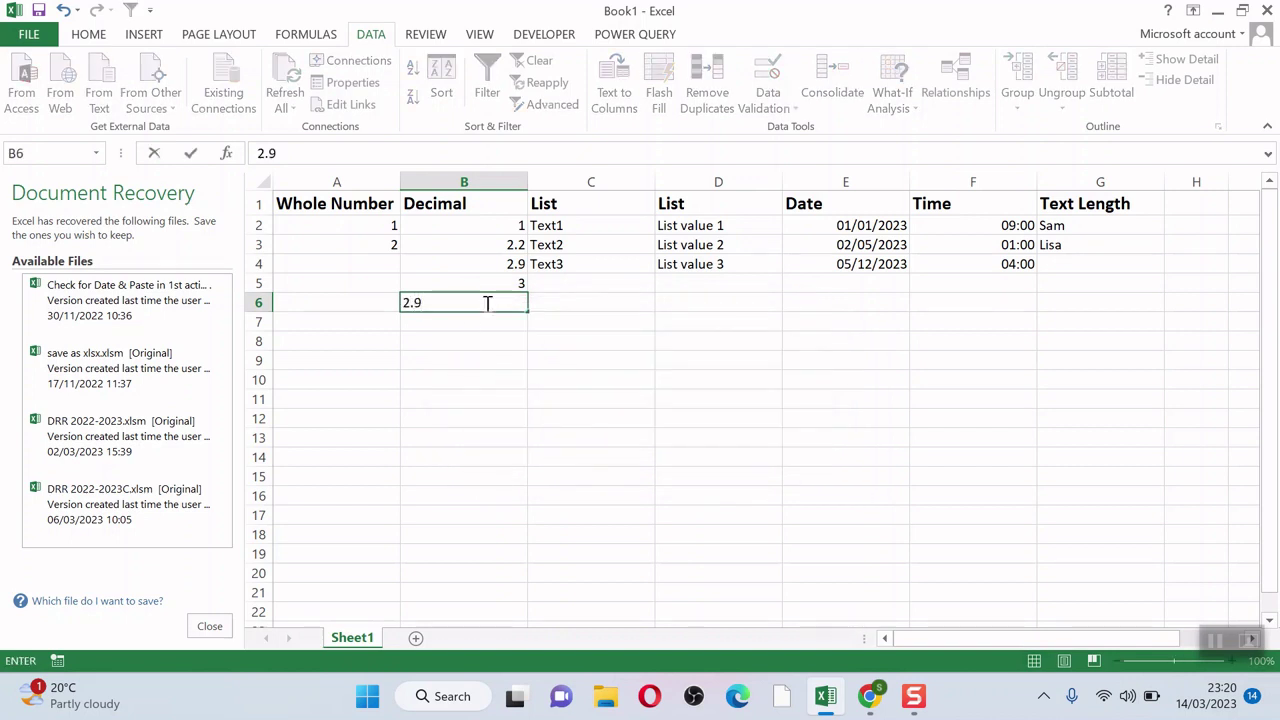
{"action": "key", "text": "Return"}
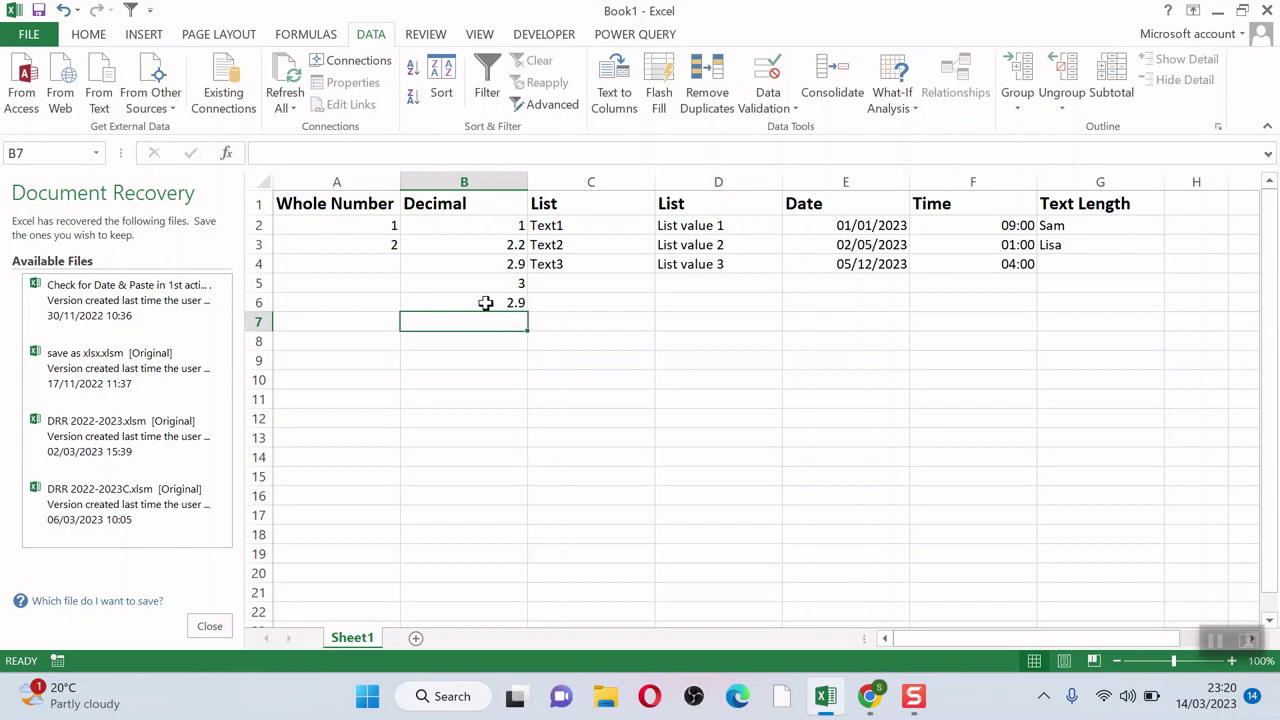
{"action": "type", "text": "3"}
{"action": "key", "text": "Return"}
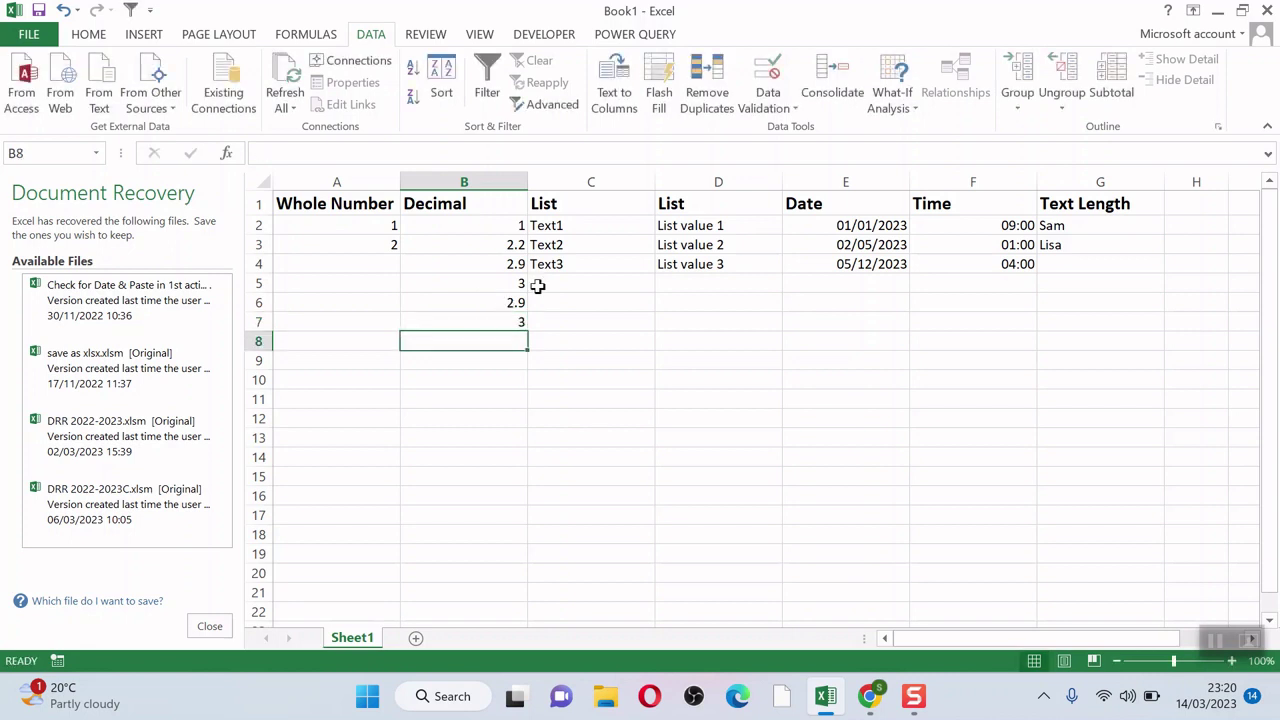
{"action": "left_click", "coordinate": [562, 283]}
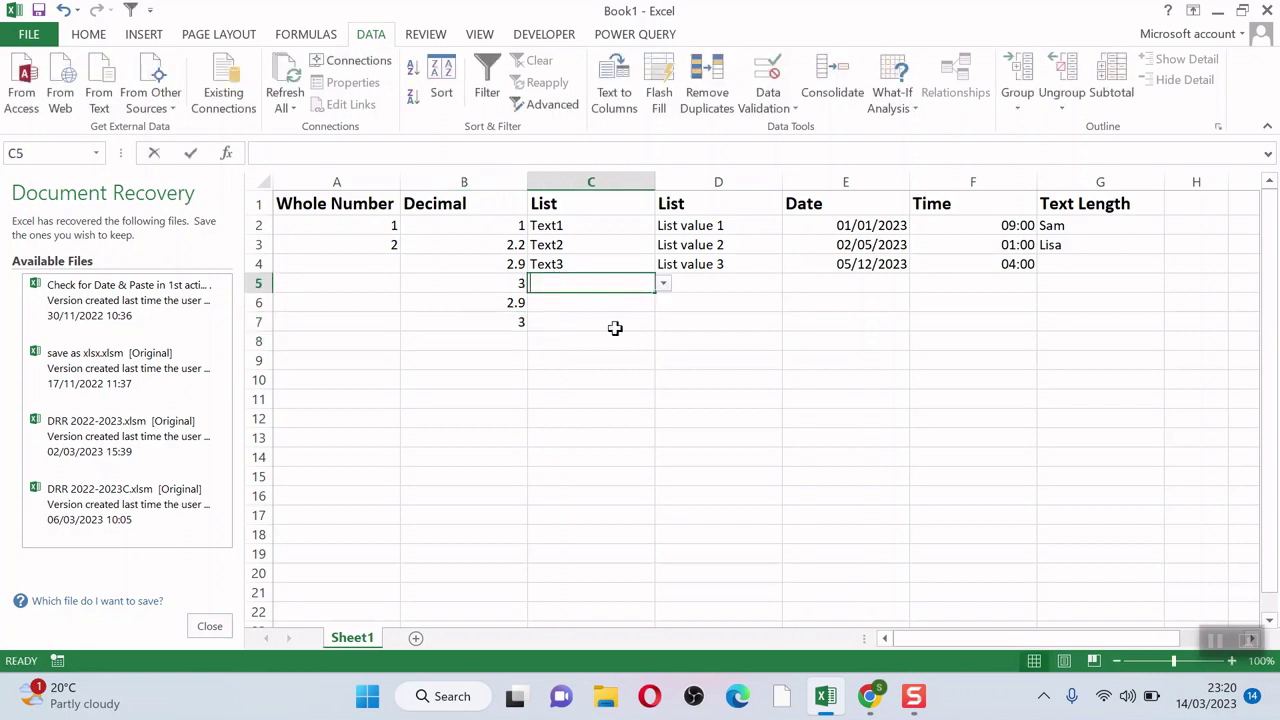
Step: Try invalid entries in C5 and D5 and cancel both rejection errors
{"action": "type", "text": "text4"}
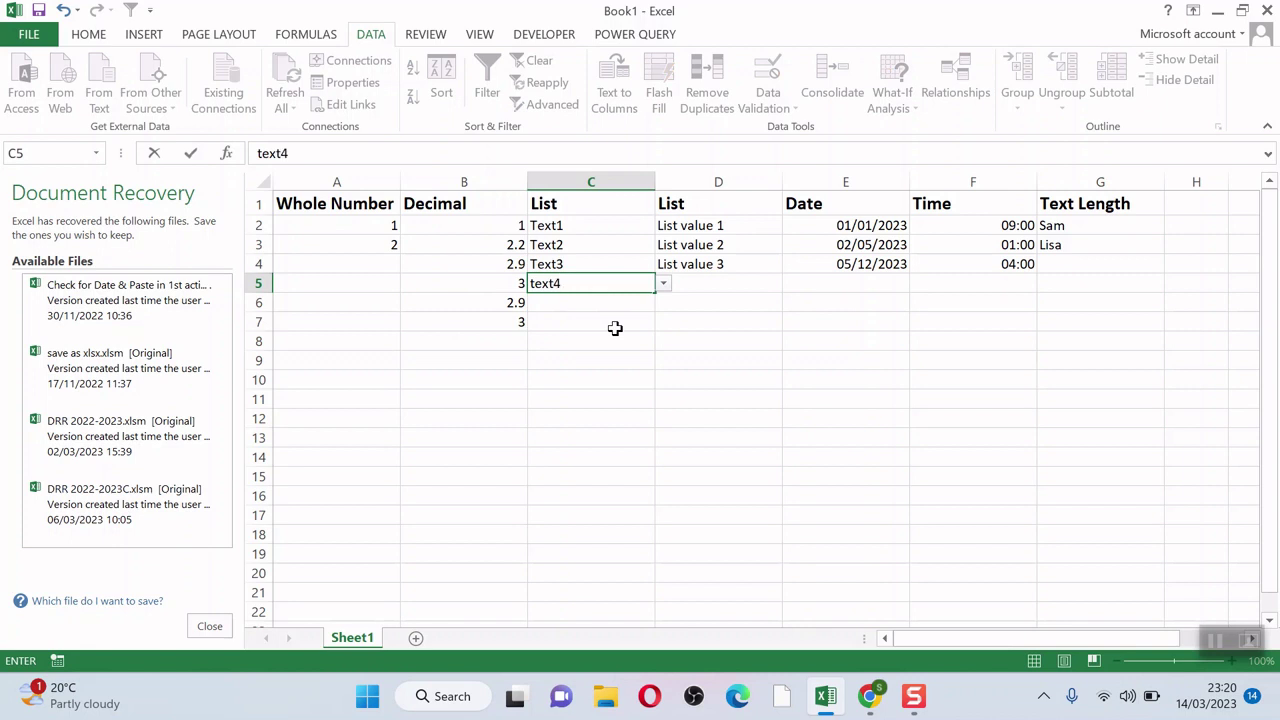
{"action": "key", "text": "Return"}
{"action": "left_click", "coordinate": [640, 401]}
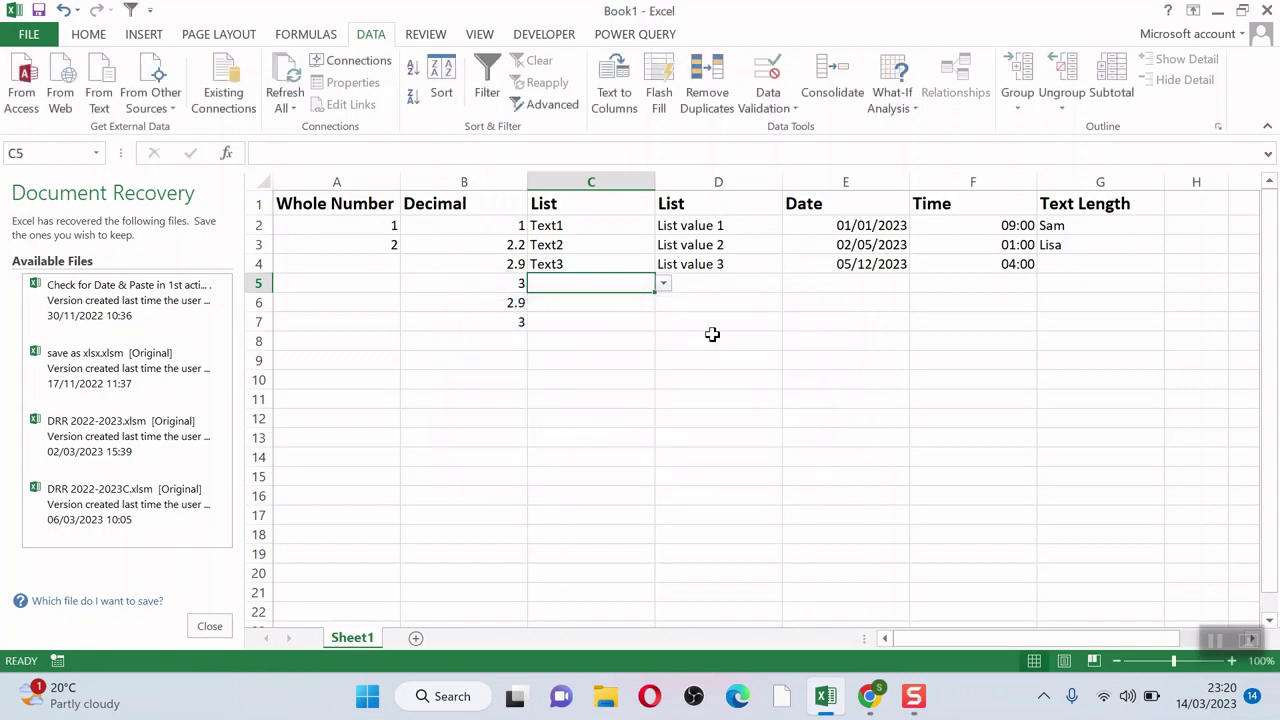
{"action": "left_click", "coordinate": [739, 283]}
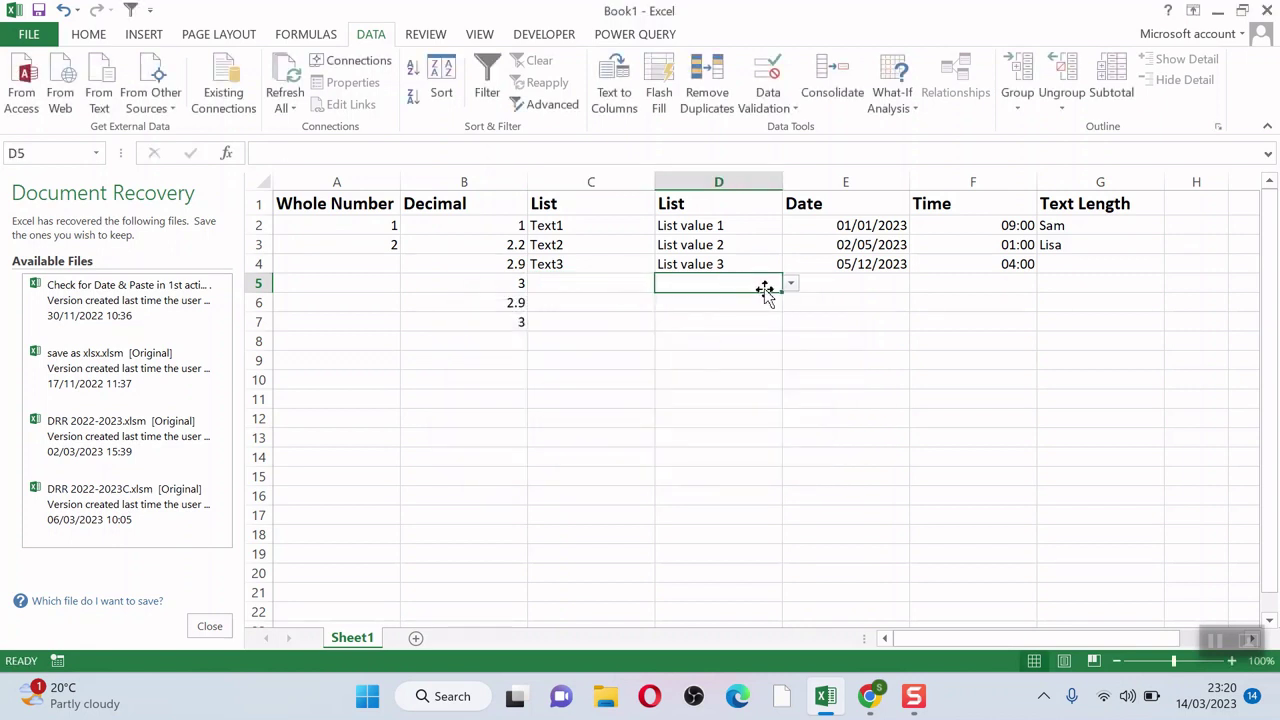
{"action": "type", "text": "list"}
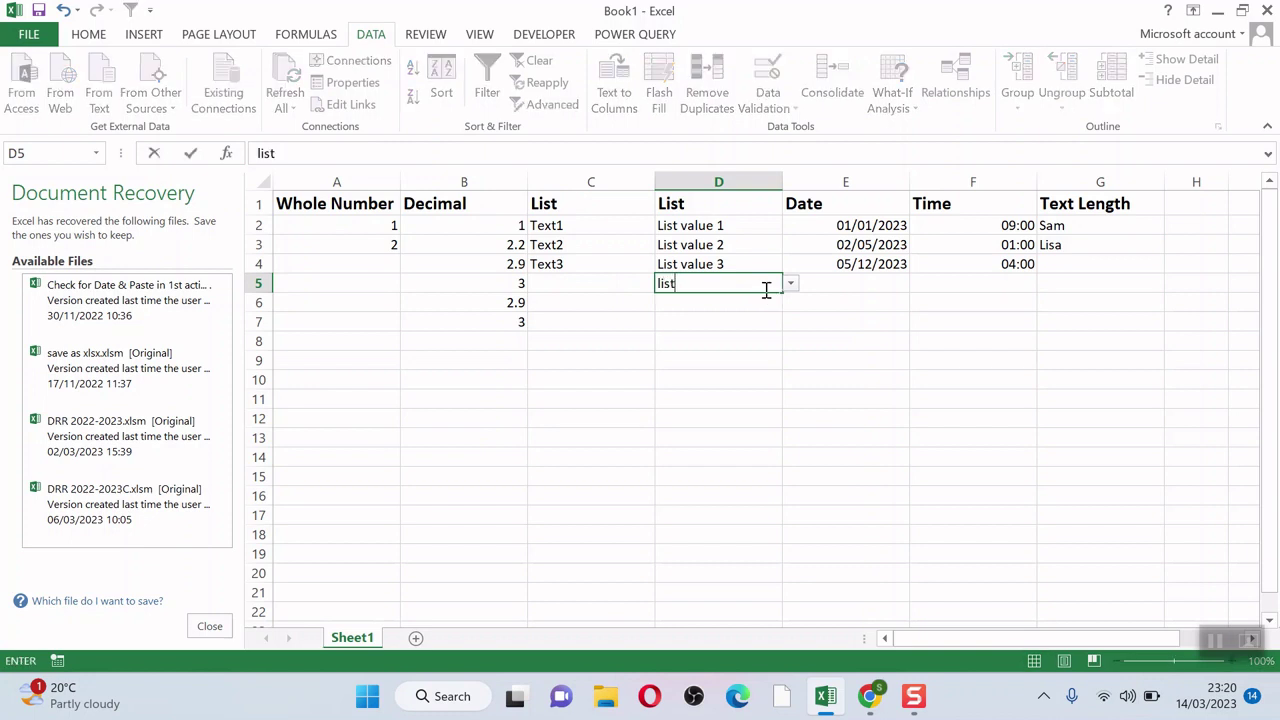
{"action": "key", "text": "Return"}
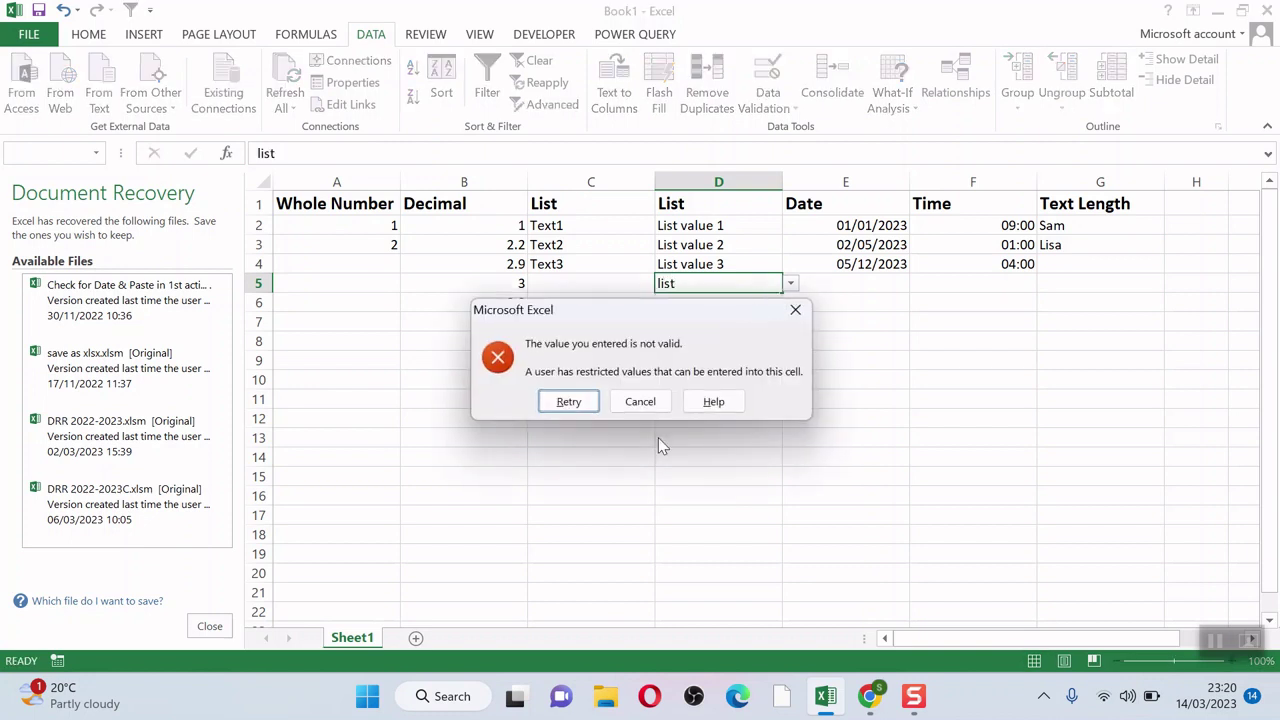
{"action": "left_click", "coordinate": [645, 405]}
Step: Choose List value 1 for D6 from its dropdown
{"action": "left_click", "coordinate": [748, 302]}
{"action": "left_click", "coordinate": [790, 302]}
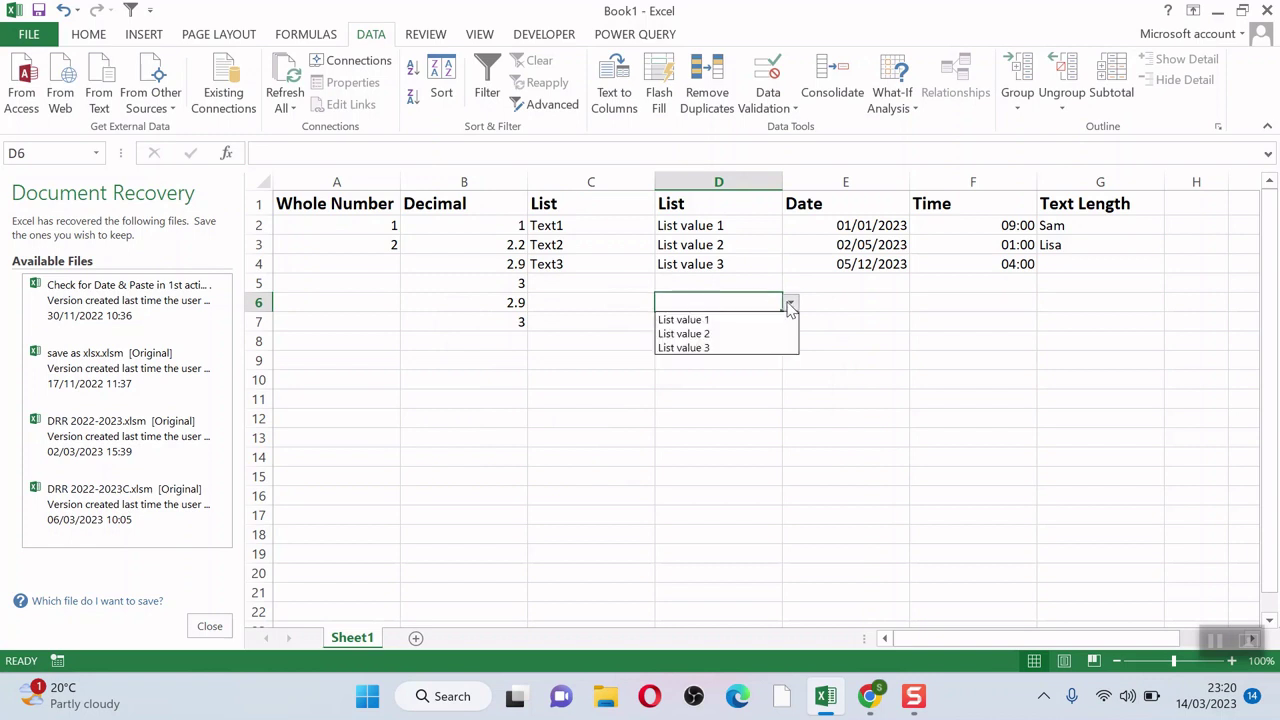
{"action": "left_click", "coordinate": [720, 348]}
{"action": "left_click", "coordinate": [790, 302]}
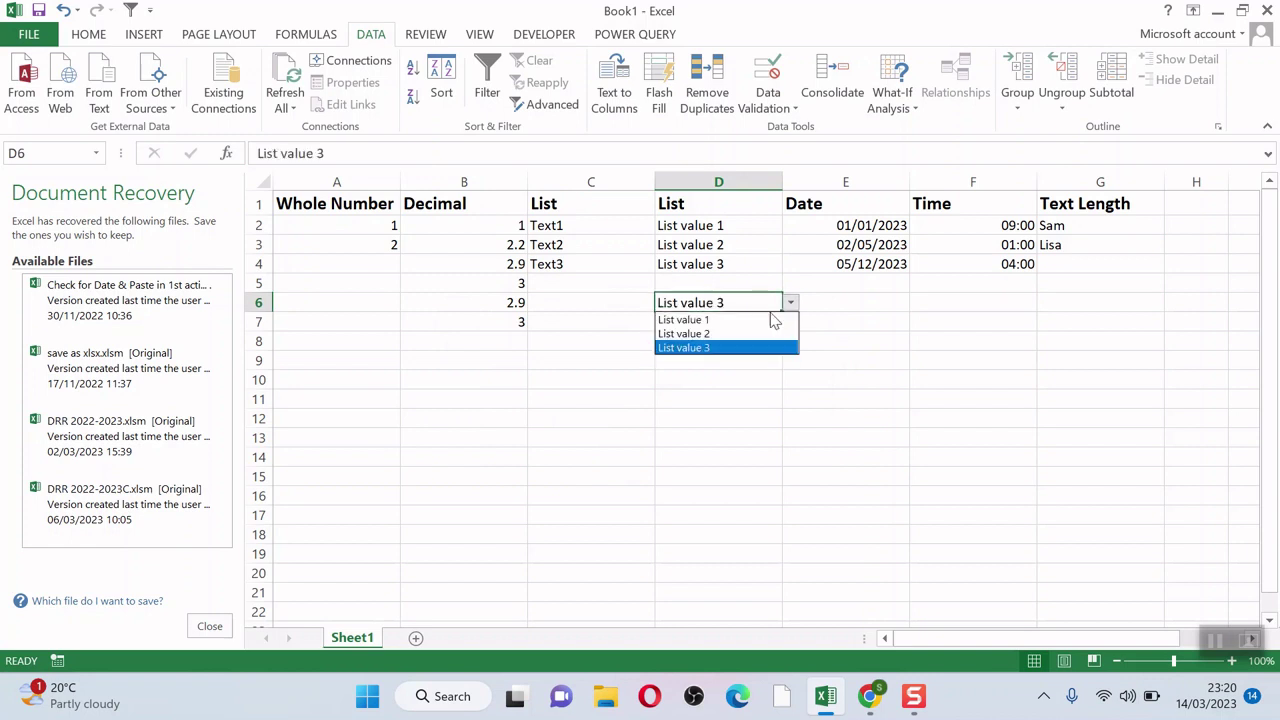
{"action": "left_click", "coordinate": [737, 347]}
{"action": "left_click", "coordinate": [790, 302]}
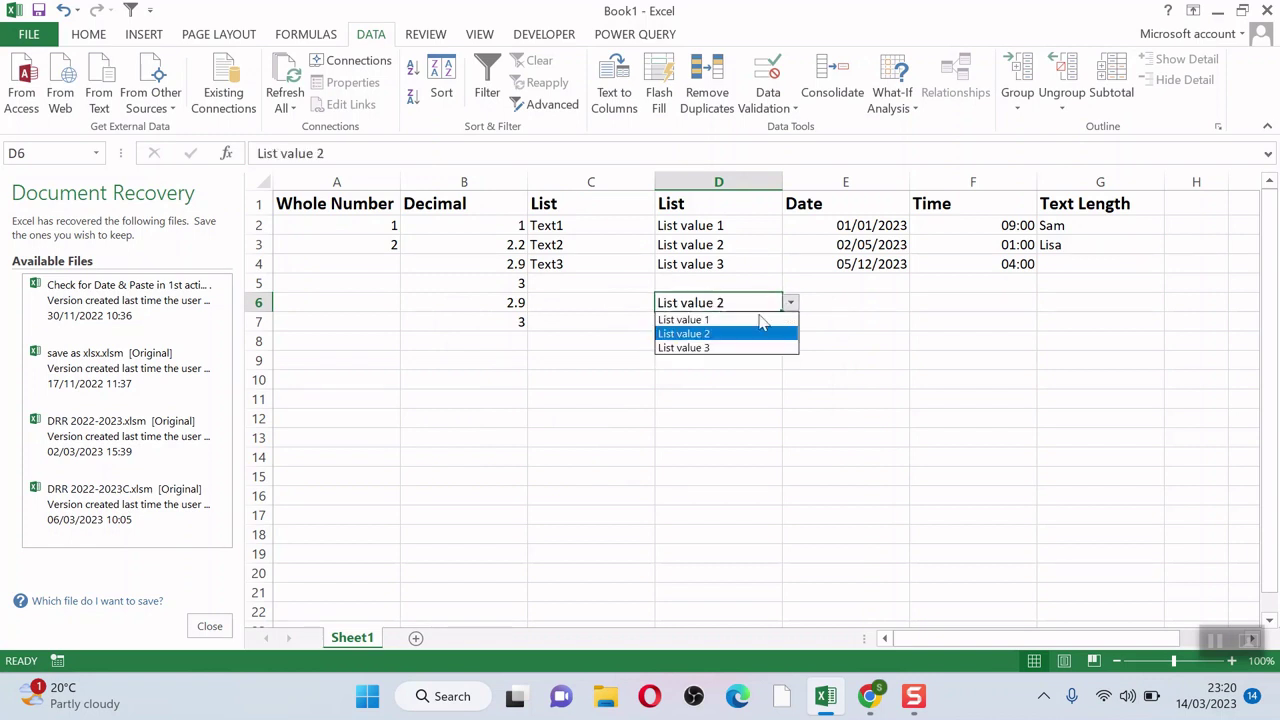
{"action": "left_click", "coordinate": [736, 320]}
Step: Confirm the date rule rejects 1-1-24 entered in E6
{"action": "left_click", "coordinate": [840, 307]}
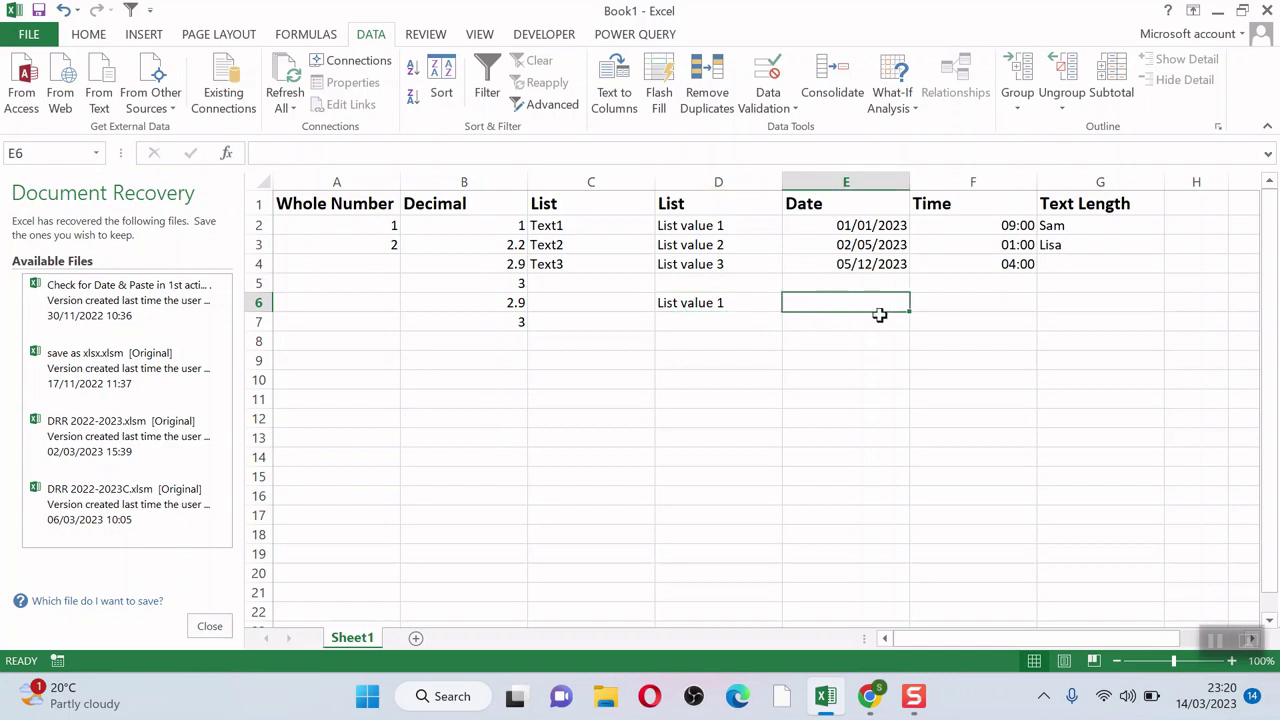
{"action": "type", "text": "1"}
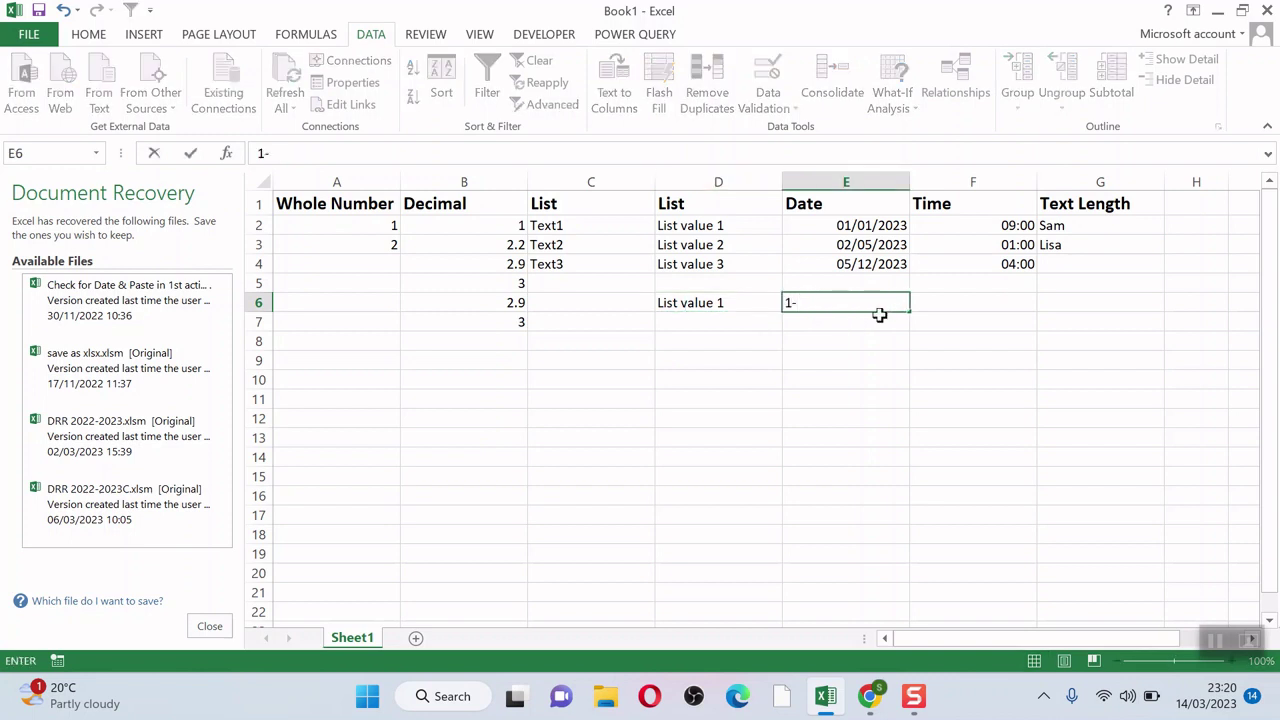
{"action": "type", "text": "-1-24"}
{"action": "key", "text": "Return"}
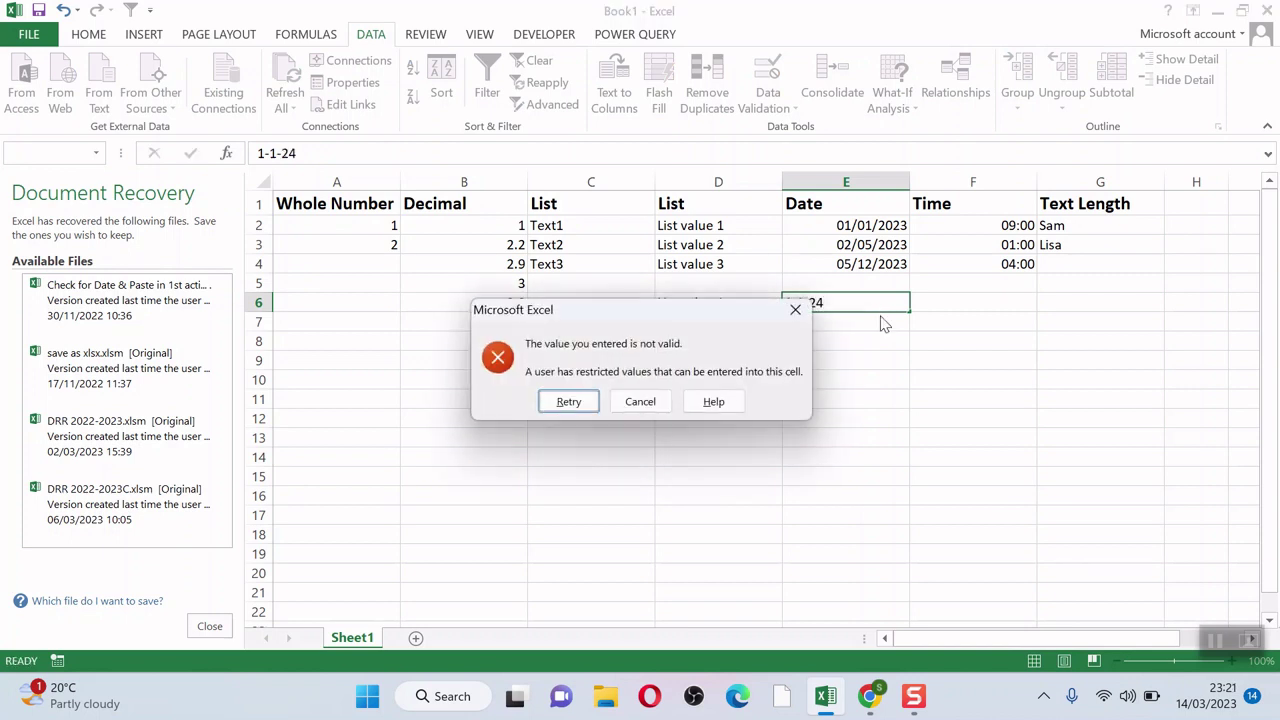
{"action": "left_click", "coordinate": [640, 401]}
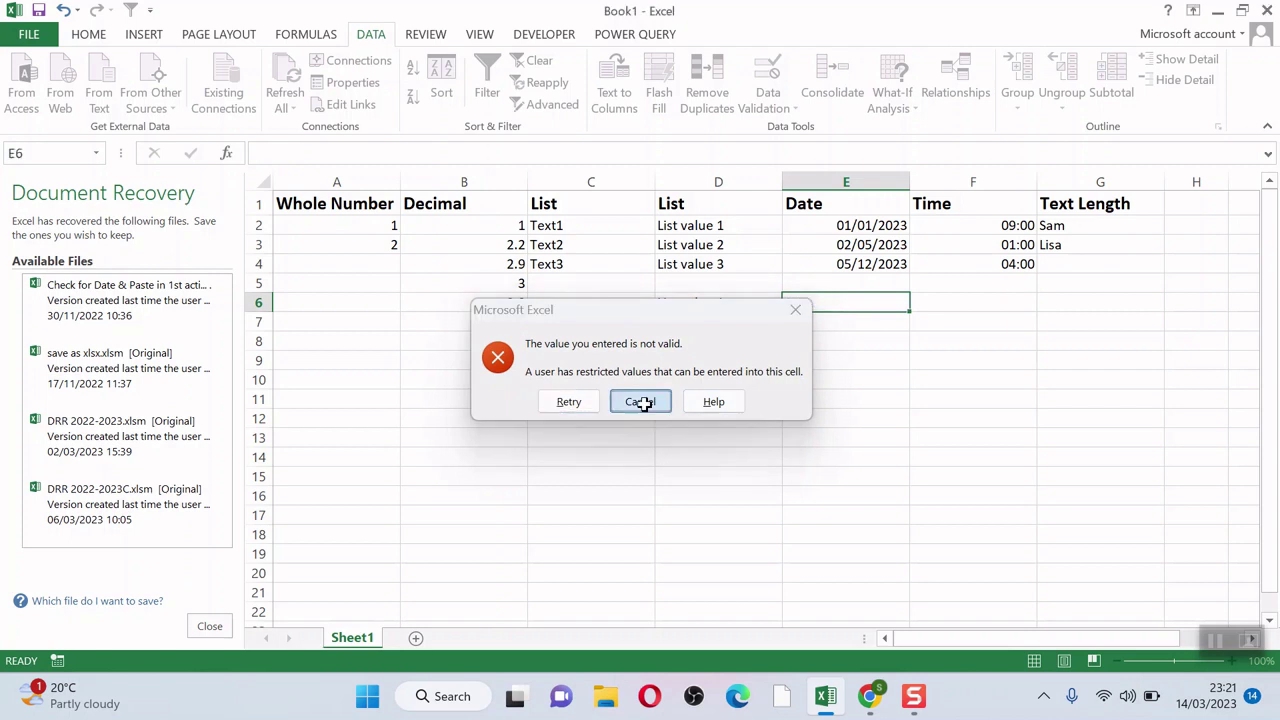
{"action": "left_click", "coordinate": [991, 301]}
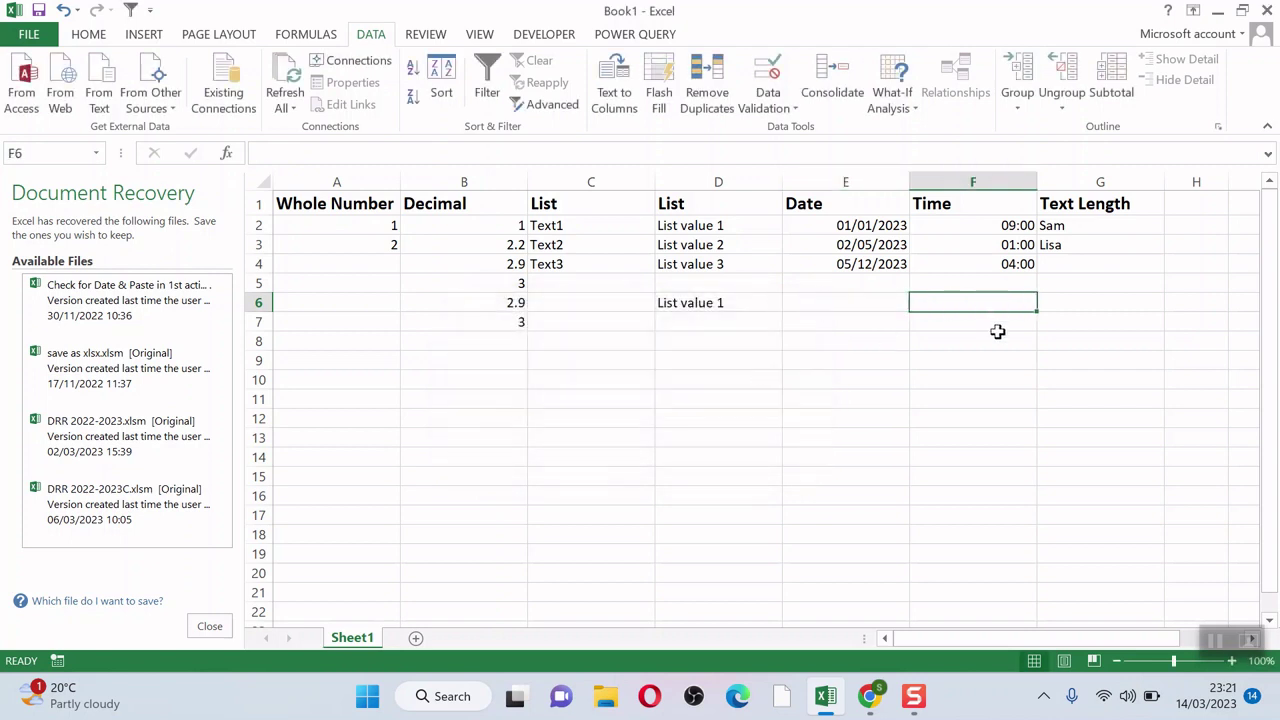
Step: Enter 9:00 in F6 and confirm 10:00 in F7 is rejected
{"action": "type", "text": "9:00"}
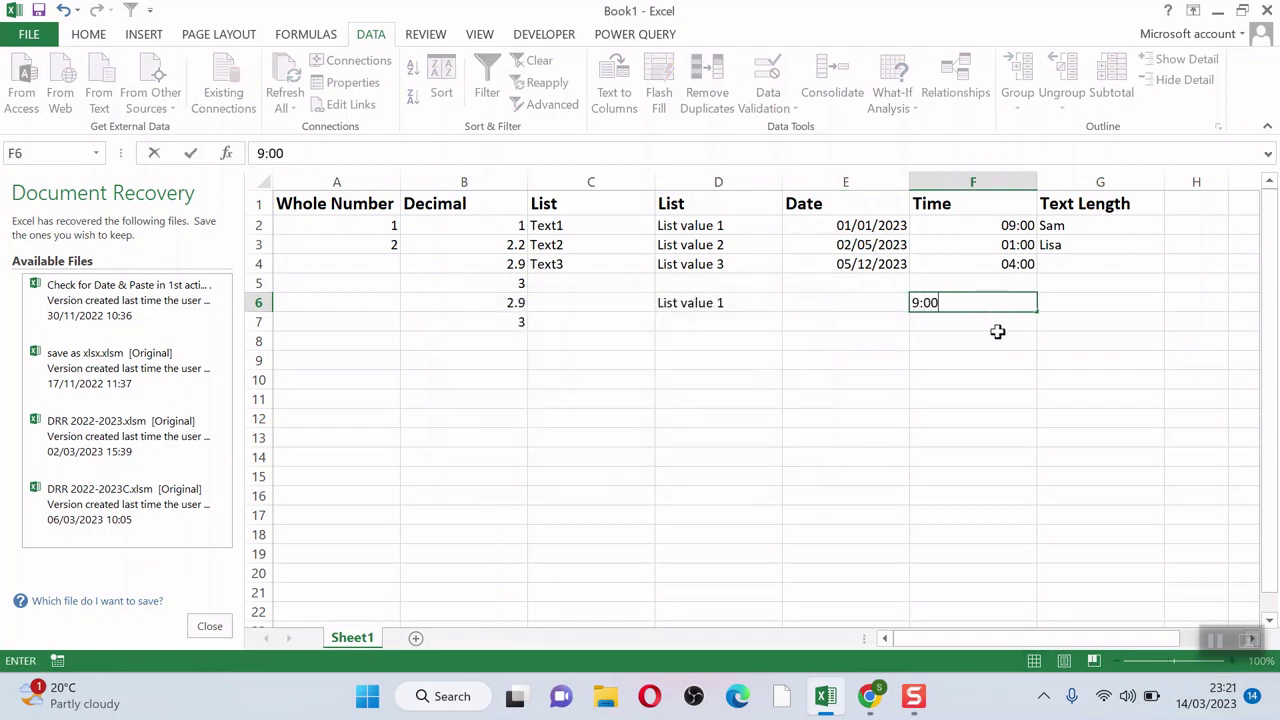
{"action": "key", "text": "Return"}
{"action": "type", "text": "1"}
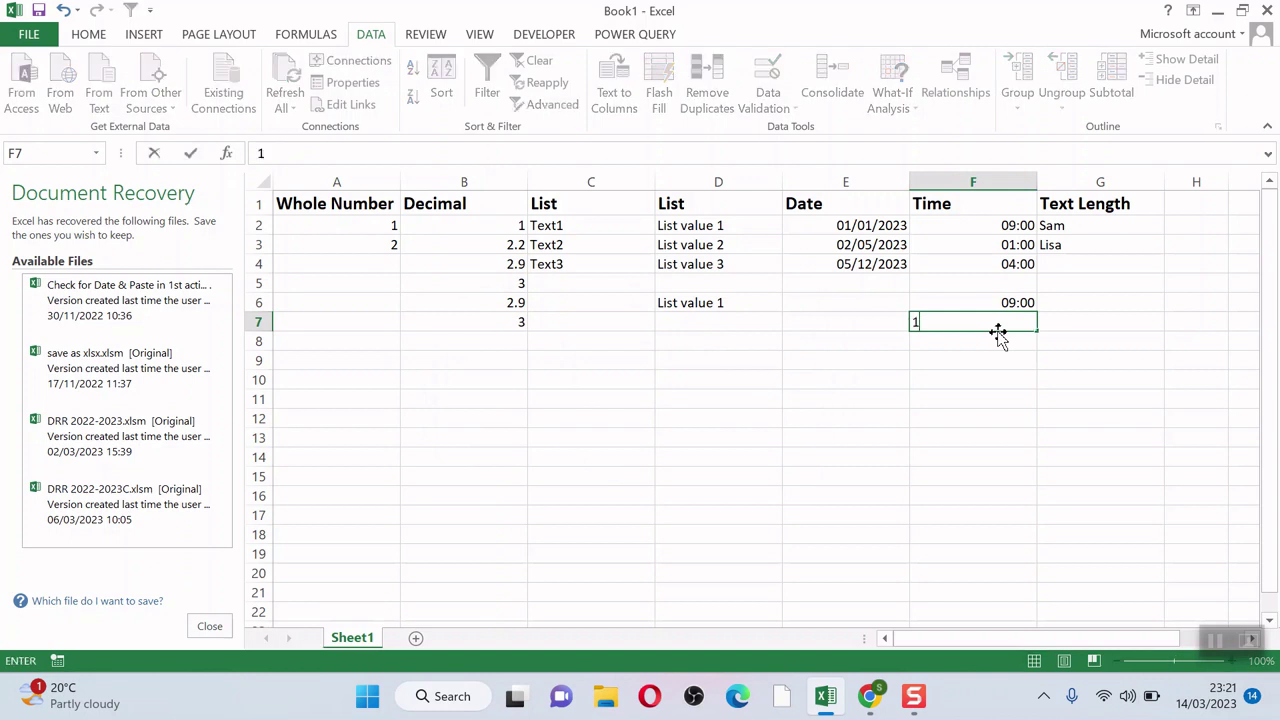
{"action": "type", "text": "0:00"}
{"action": "key", "text": "Return"}
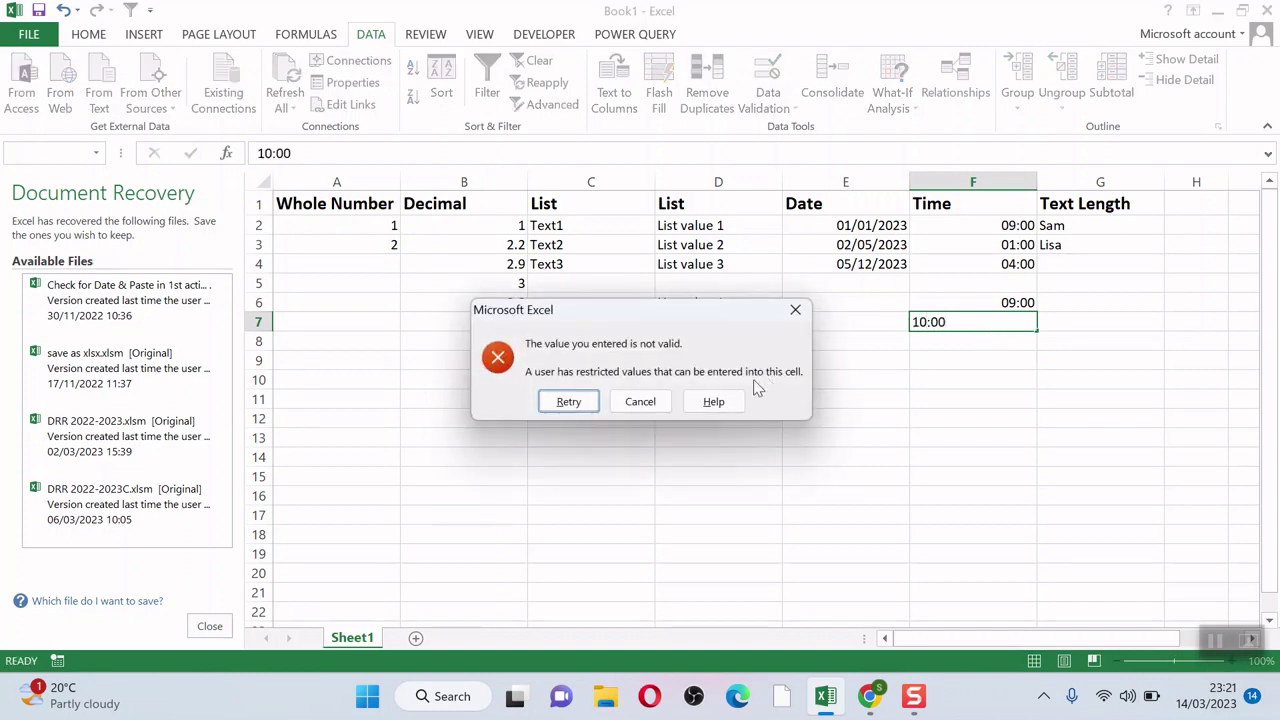
{"action": "left_click", "coordinate": [625, 401]}
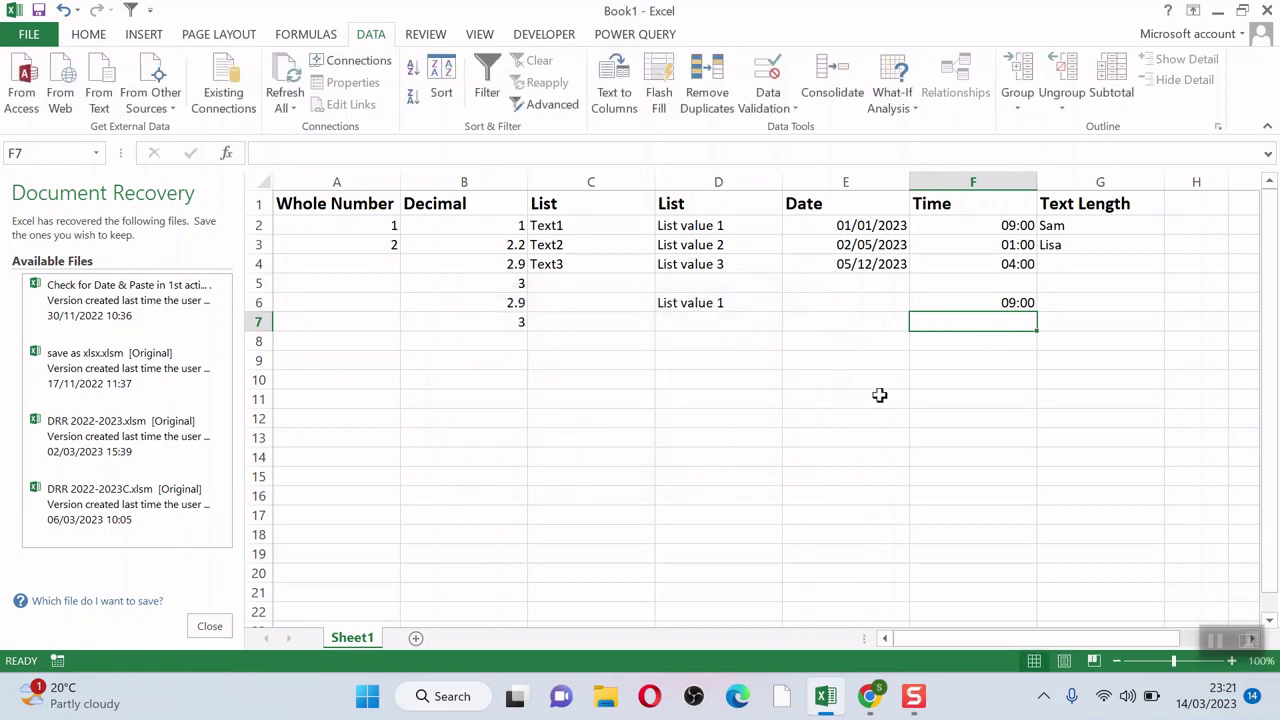
Step: Confirm an over-long name in G6 is rejected by the text length rule
{"action": "left_click", "coordinate": [1071, 311]}
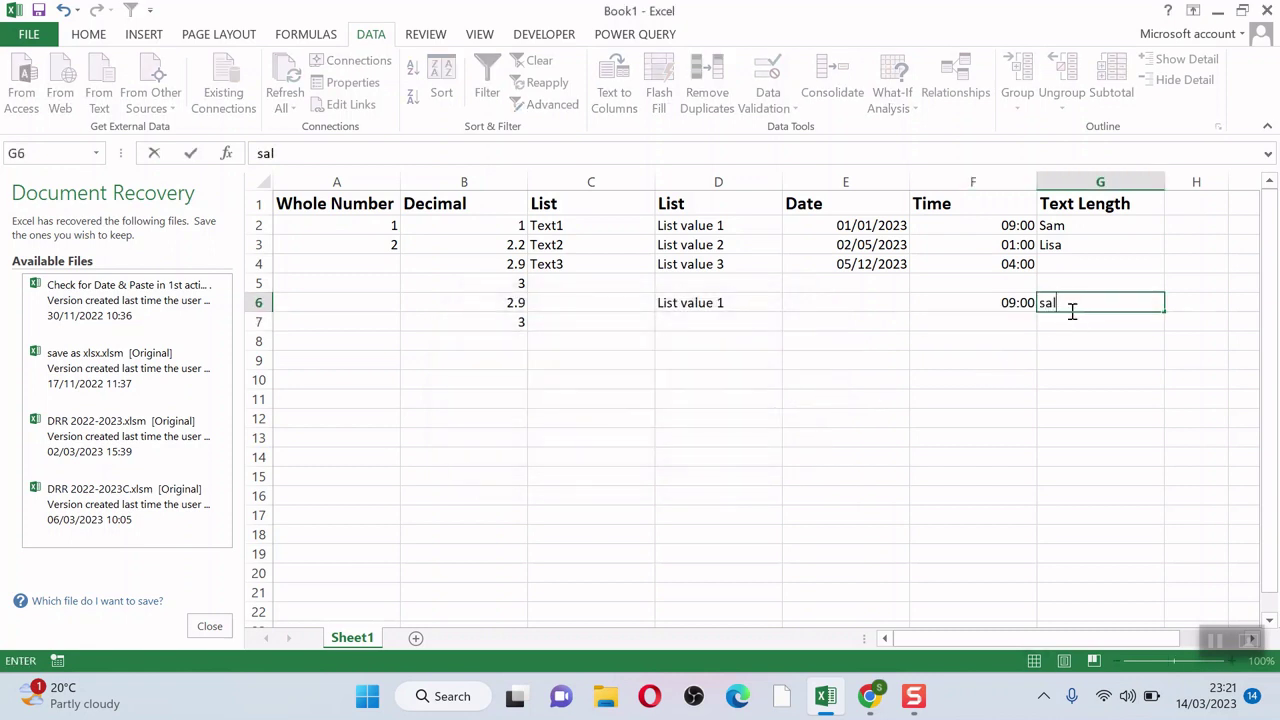
{"action": "key", "text": "Return"}
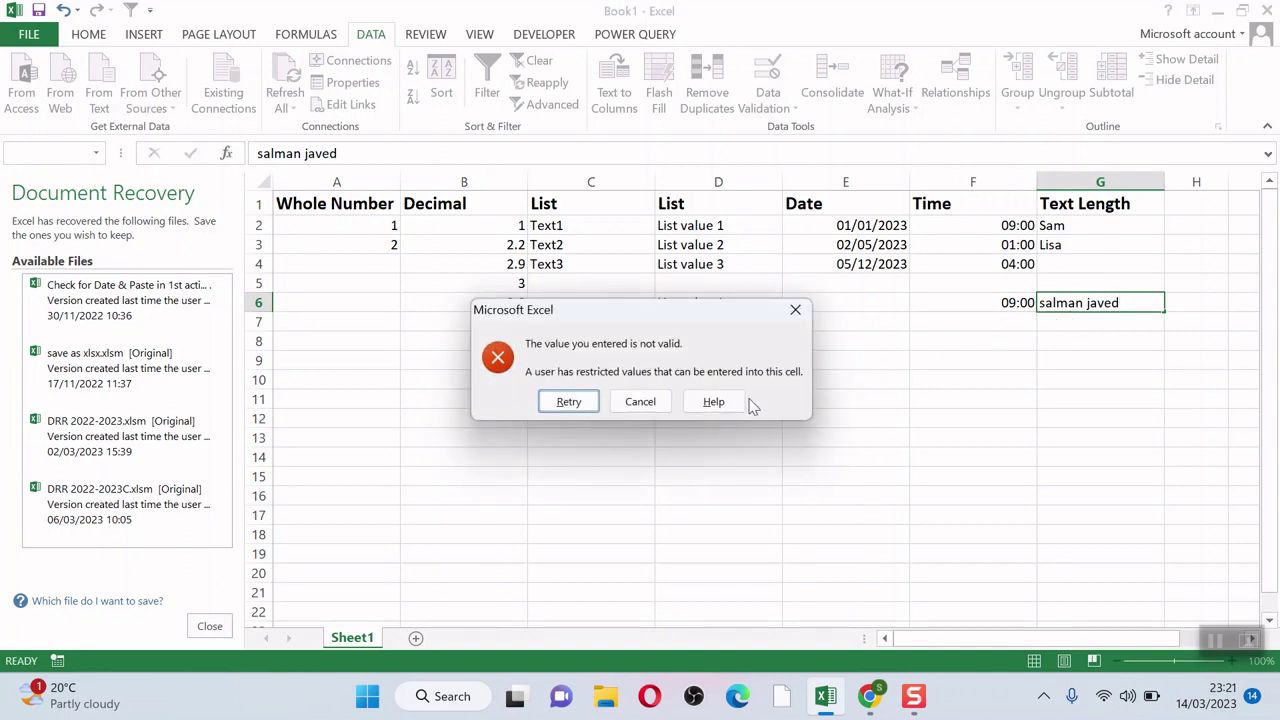
{"action": "left_click", "coordinate": [658, 406]}
Step: Open G2's validation rule to view its 1–10 character text length criteria
{"action": "left_click", "coordinate": [1134, 226]}
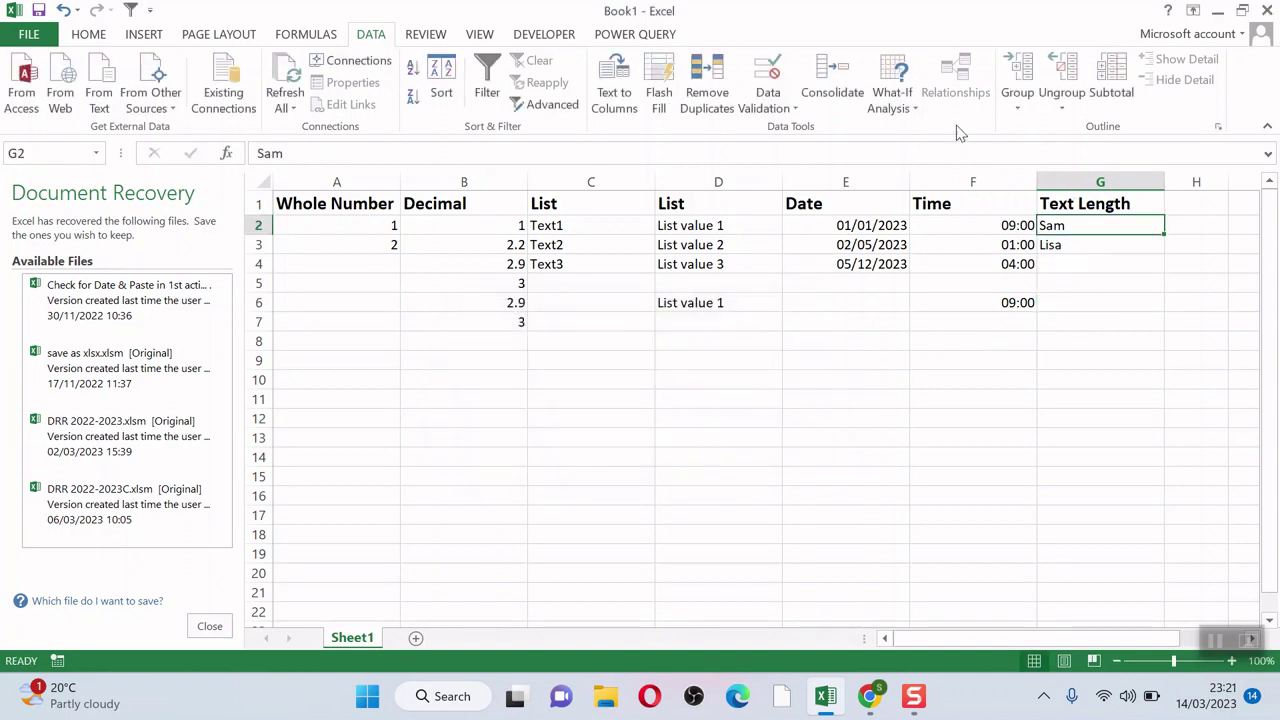
{"action": "left_click", "coordinate": [768, 108]}
{"action": "left_click", "coordinate": [811, 127]}
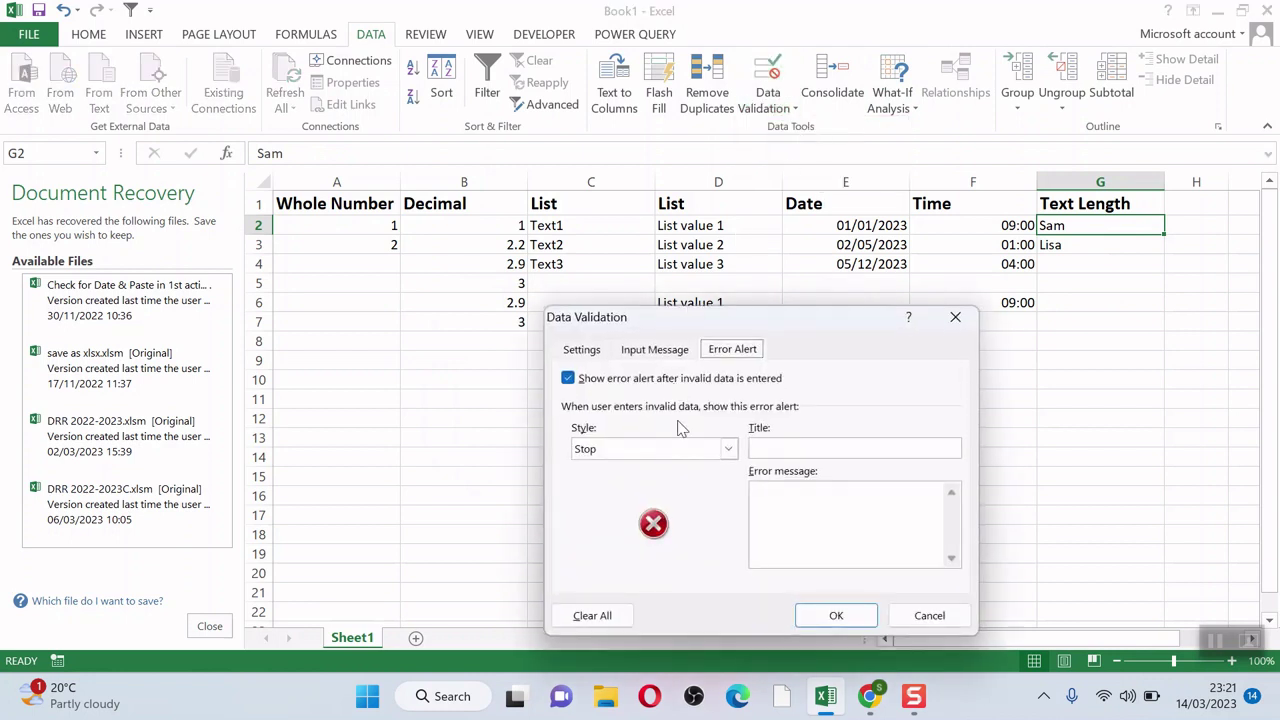
{"action": "left_click", "coordinate": [586, 349]}
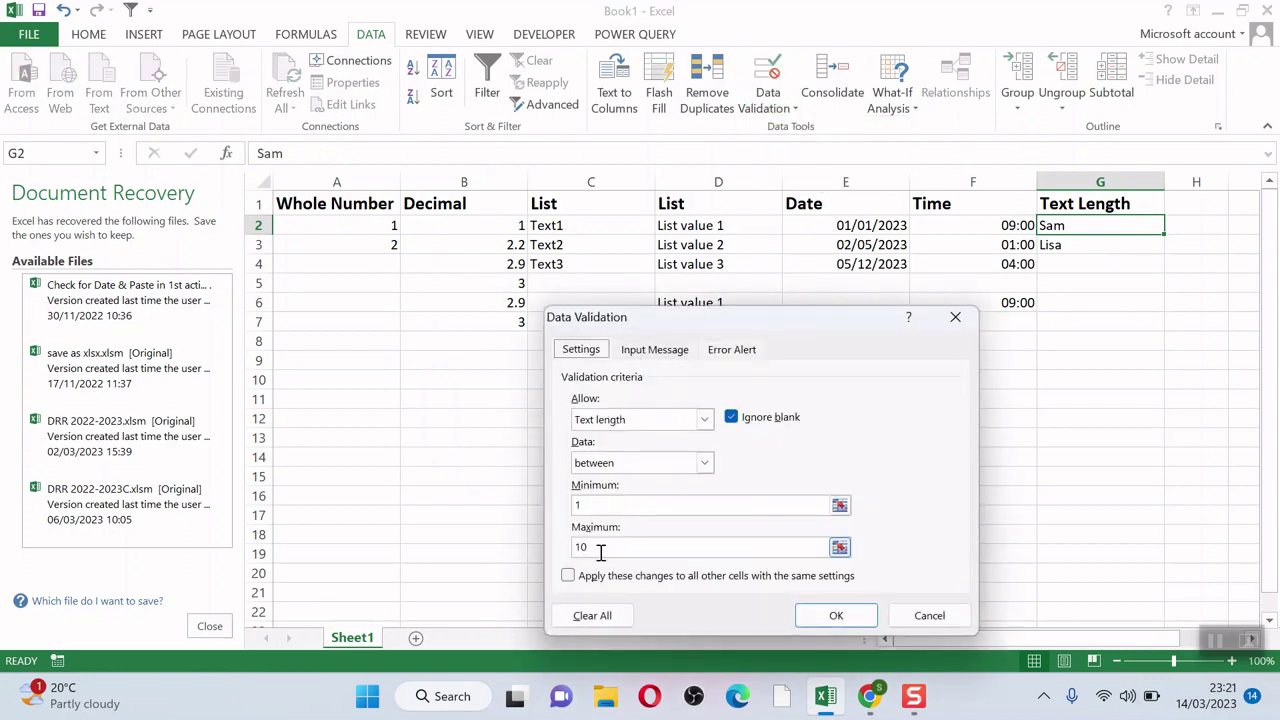